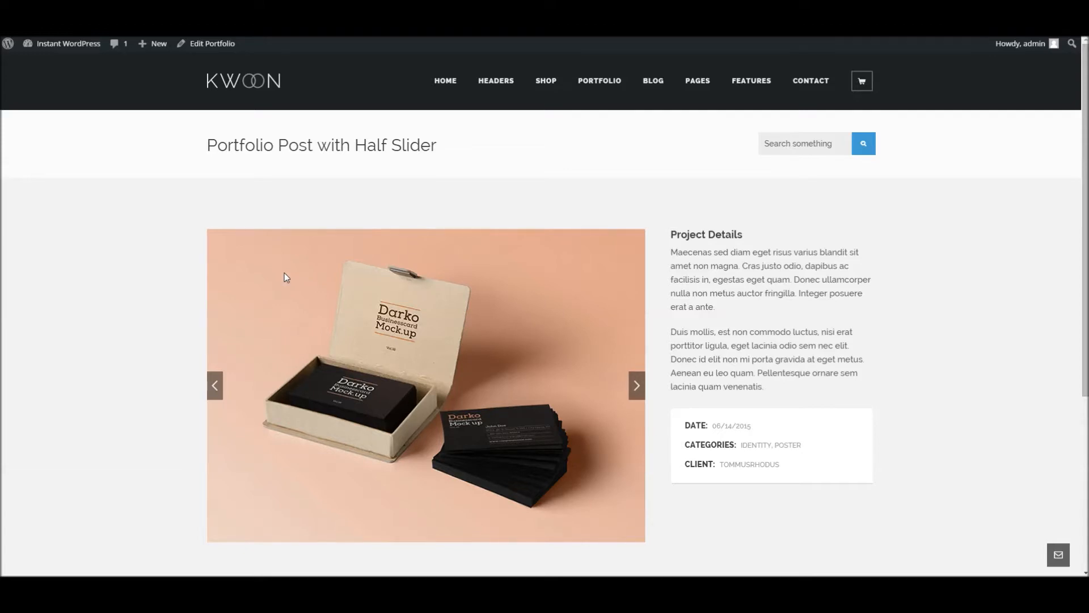
Step: Examine the live portfolio post's half slider, project details, meta box and sharing section
scroll(510, 278, "down", 2)
scroll(471, 300, "down", 3)
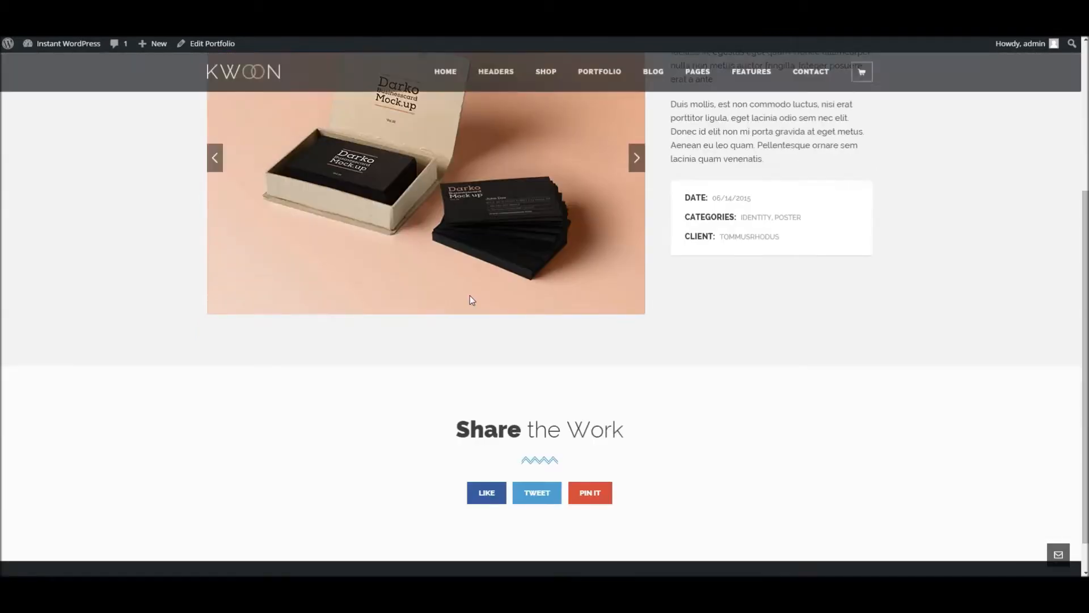
scroll(652, 329, "up", 4)
scroll(675, 332, "up", 1)
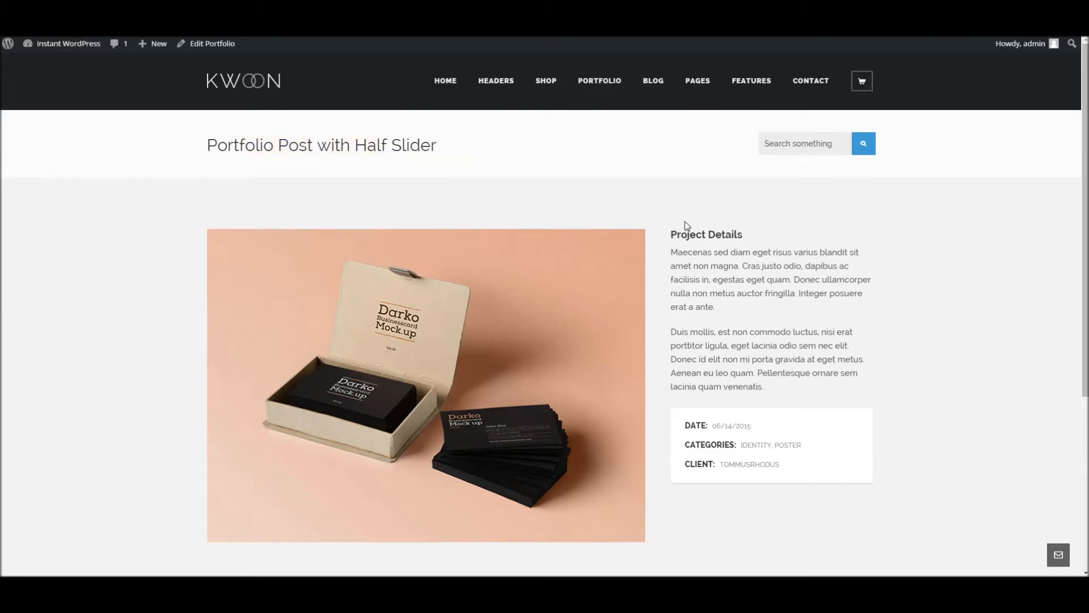
scroll(678, 229, "down", 1)
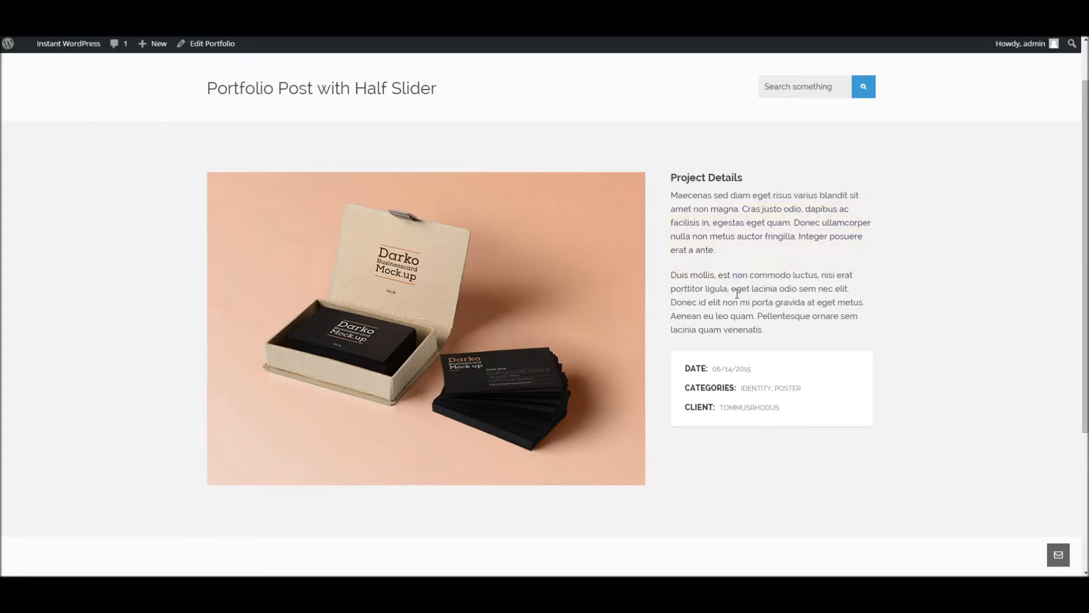
scroll(734, 347, "up", 1)
scroll(734, 369, "down", 2)
scroll(734, 369, "up", 2)
scroll(428, 305, "down", 3)
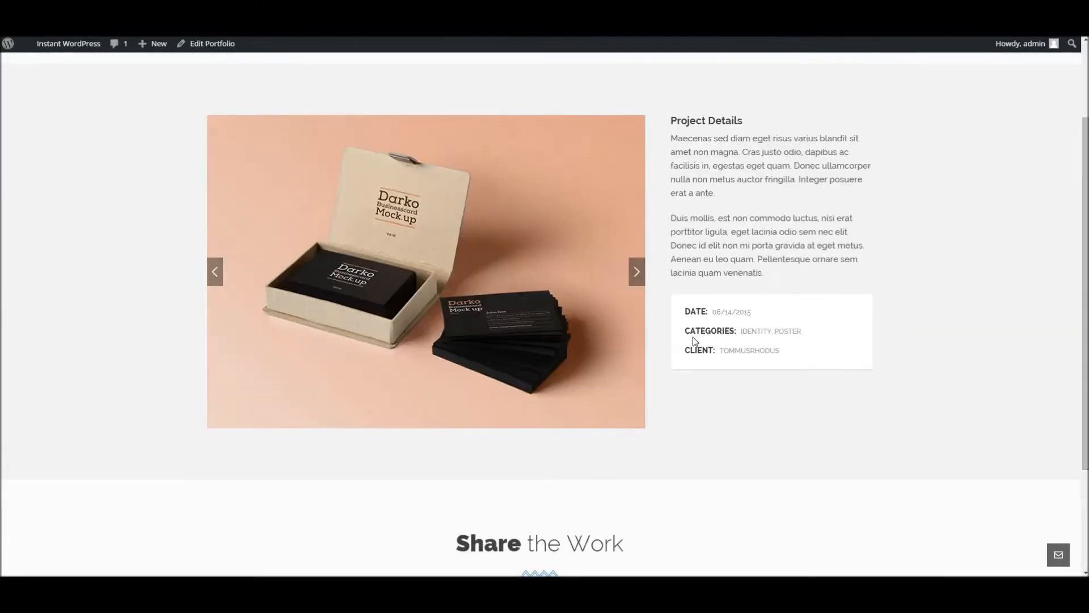
scroll(561, 394, "up", 2)
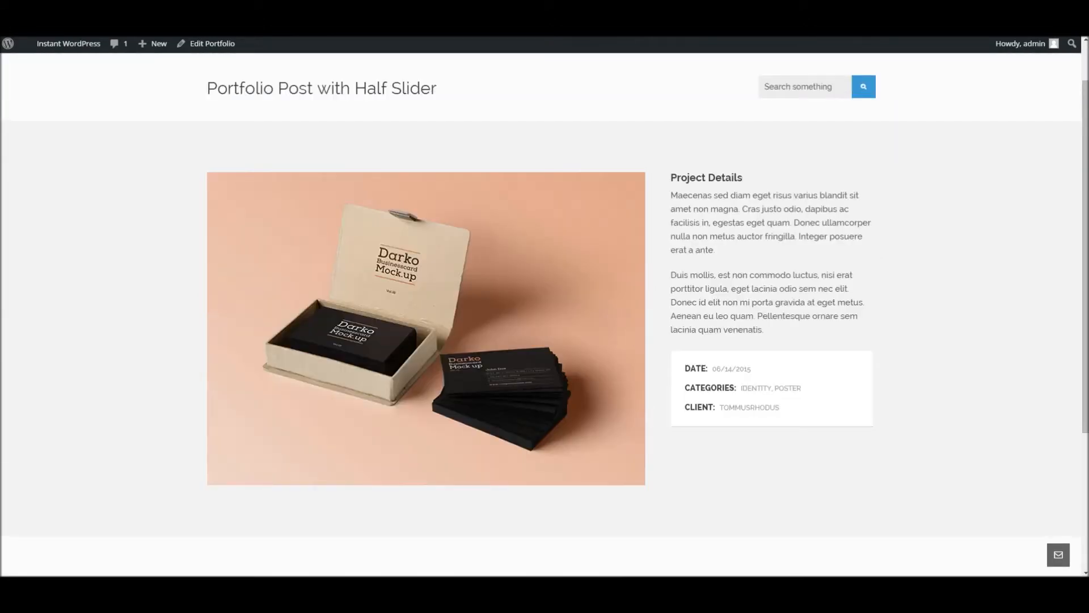
Step: Switch to the portfolio post's editor and expand the Additional Portfolio Settings to show the layout, date and client options
key("ctrl+Tab")
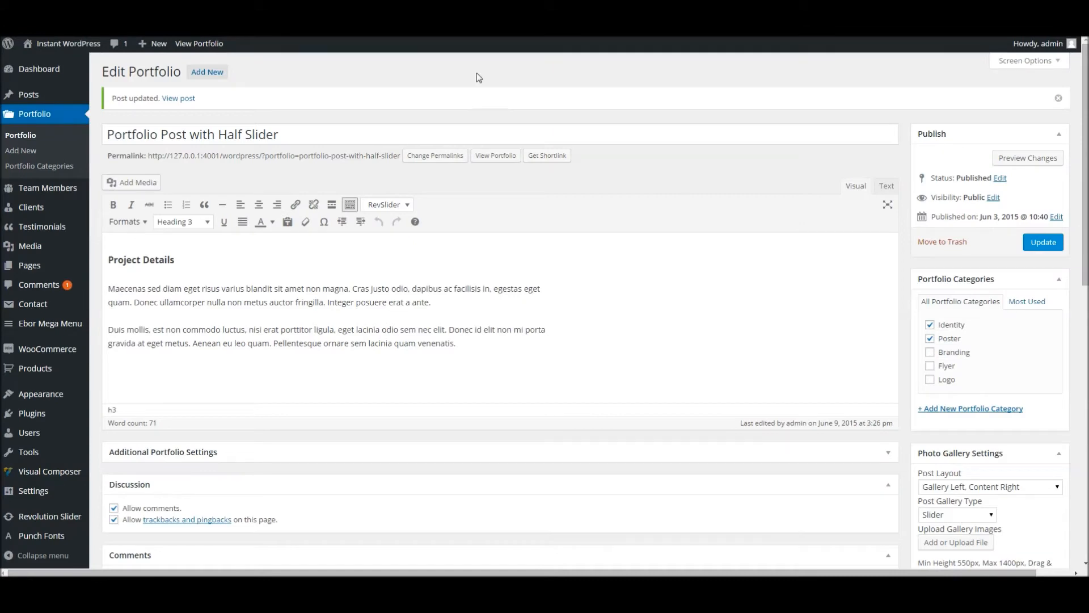
scroll(799, 212, "down", 2)
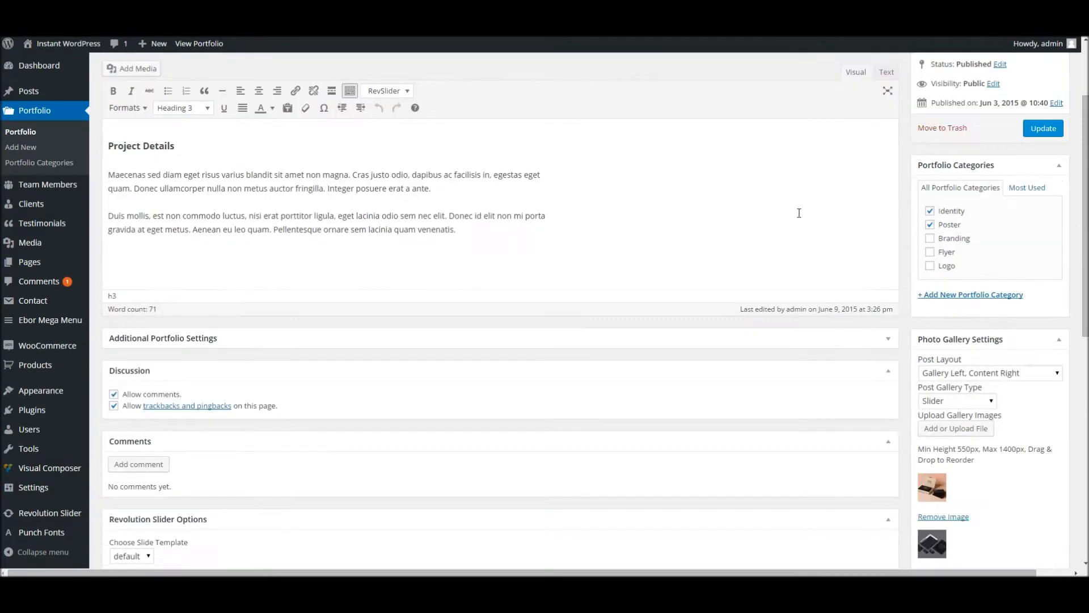
scroll(866, 215, "down", 3)
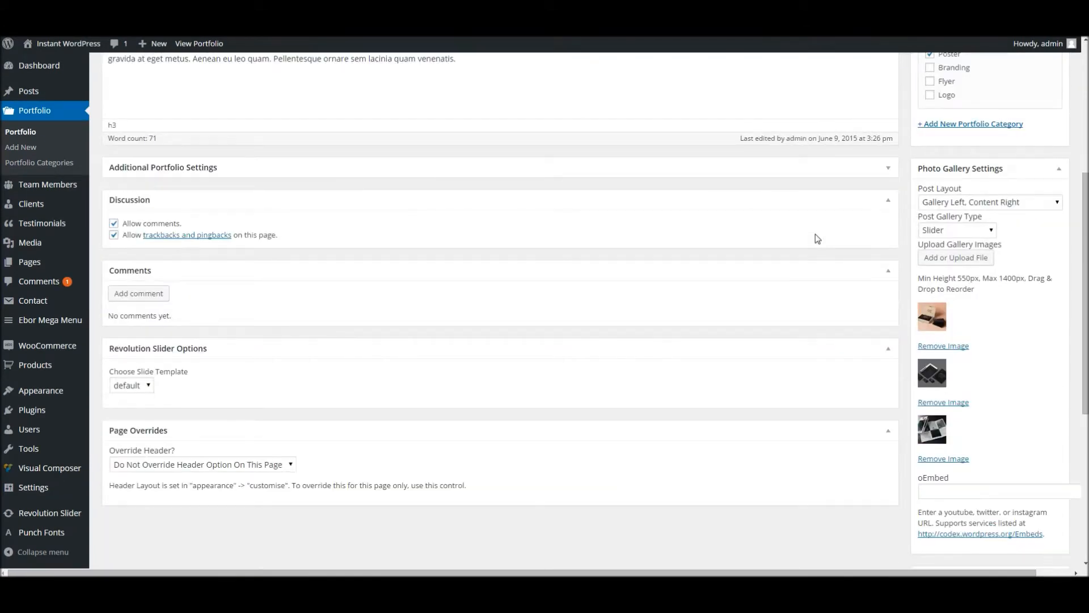
scroll(817, 238, "up", 5)
scroll(817, 234, "down", 2)
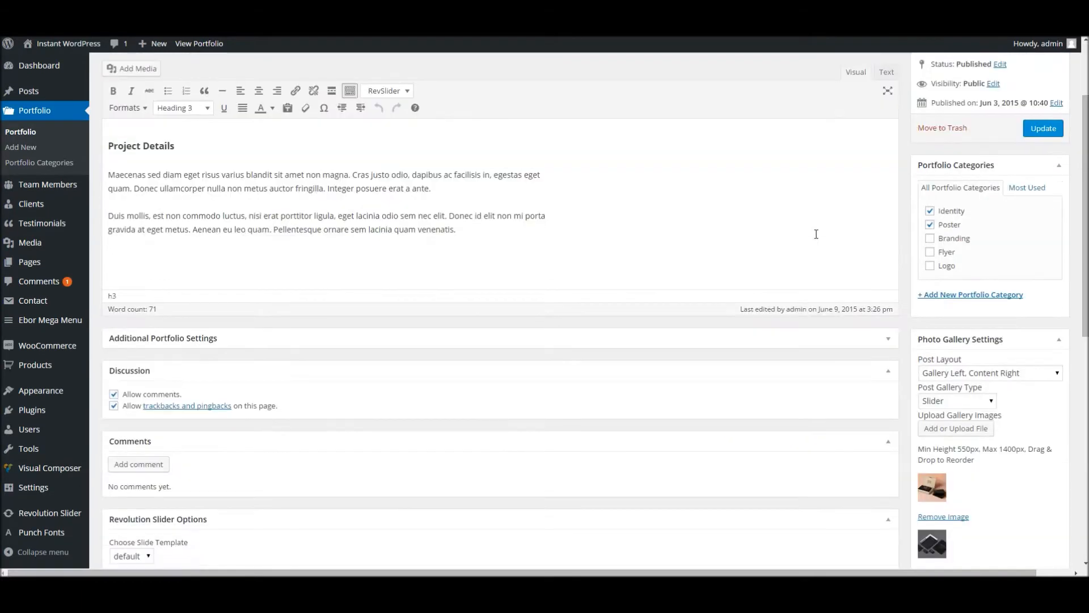
left_click(887, 340)
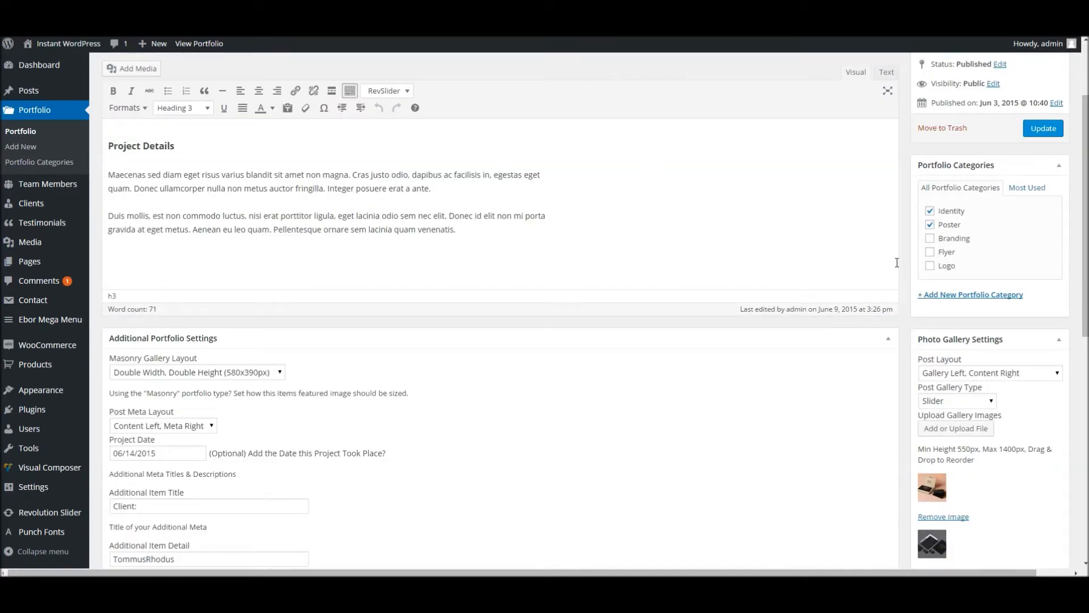
scroll(965, 261, "down", 1)
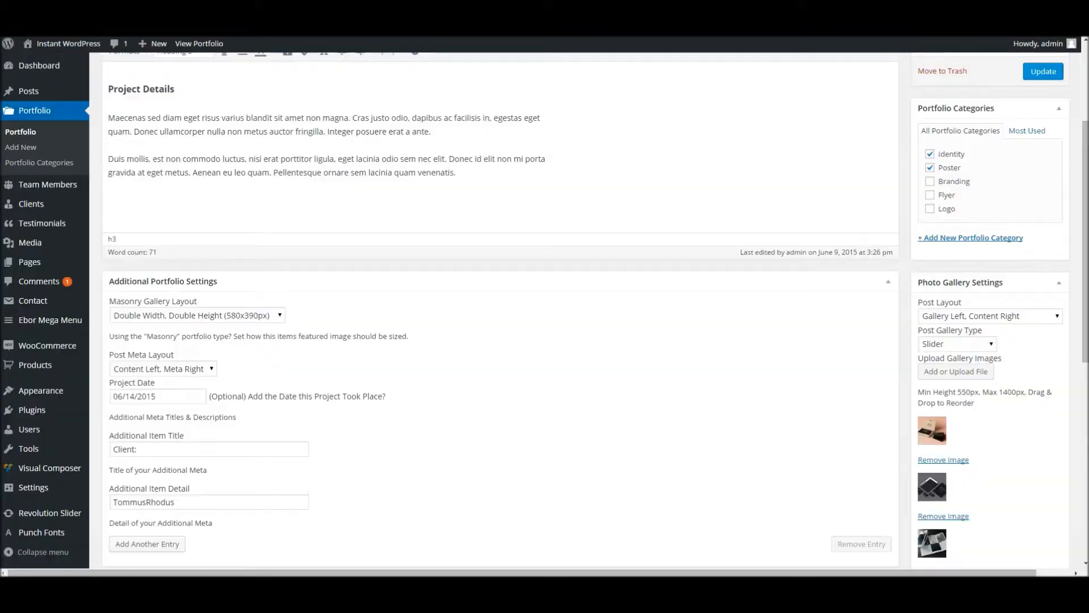
Step: Set the post layout to Gallery Right, Content Left, update the post and reload its live page
left_click(936, 319)
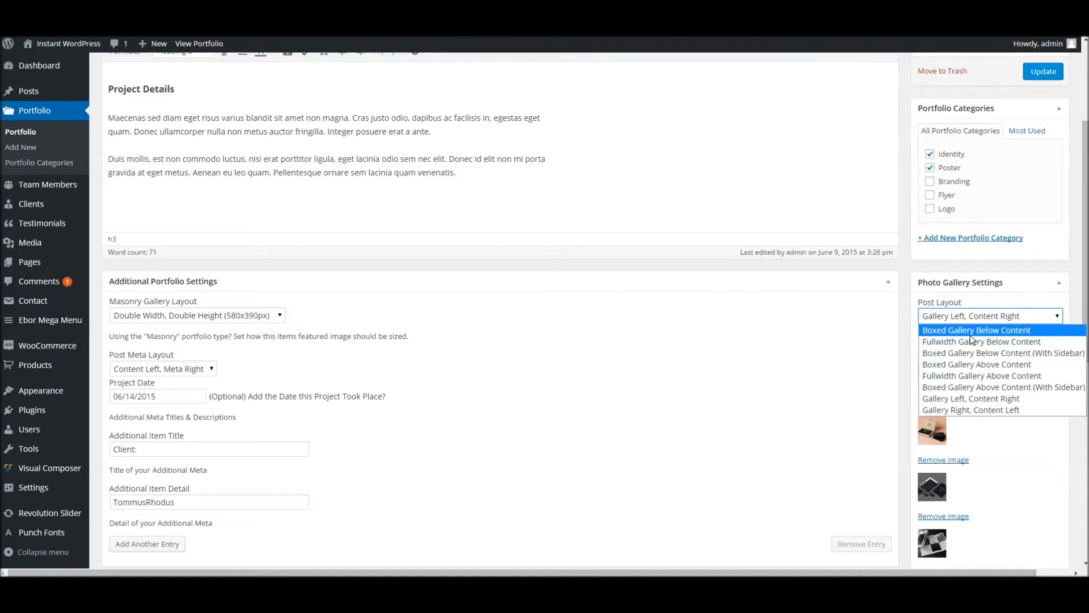
left_click(964, 411)
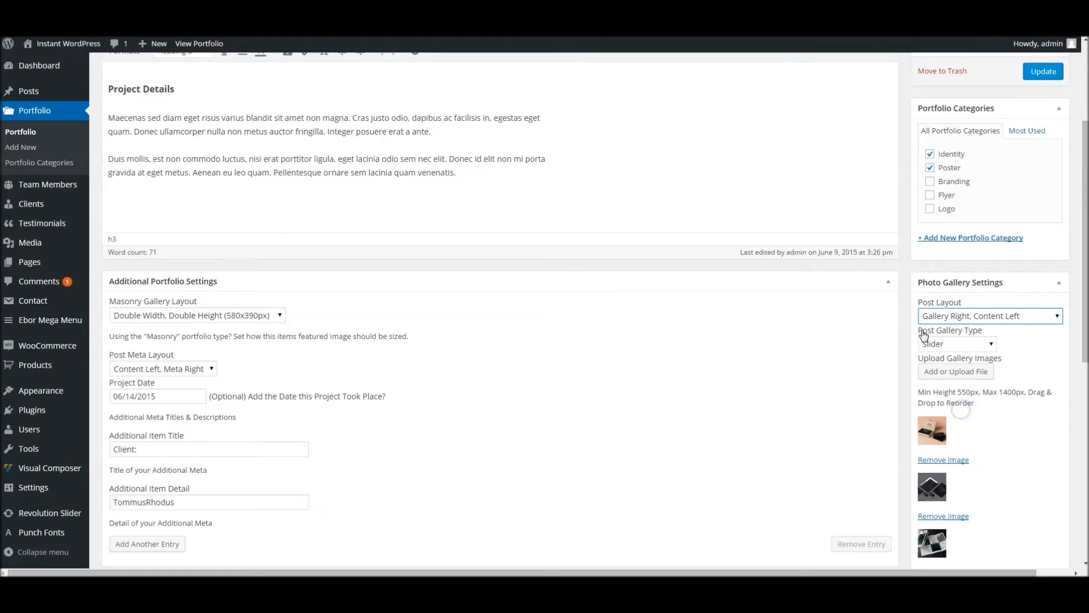
left_click(1043, 72)
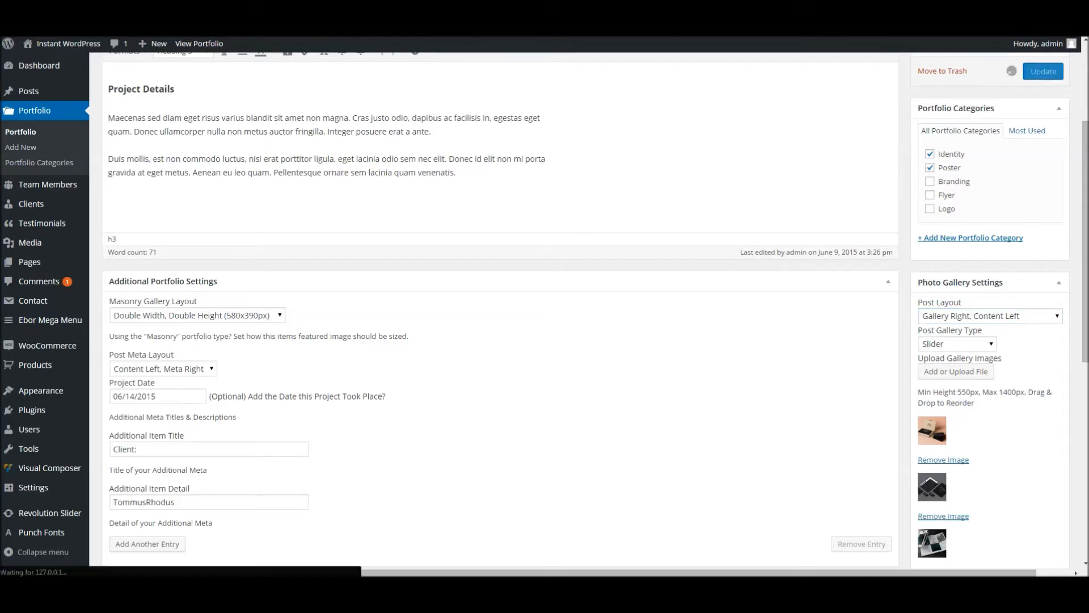
left_click(426, 11)
right_click(426, 12)
left_click(443, 23)
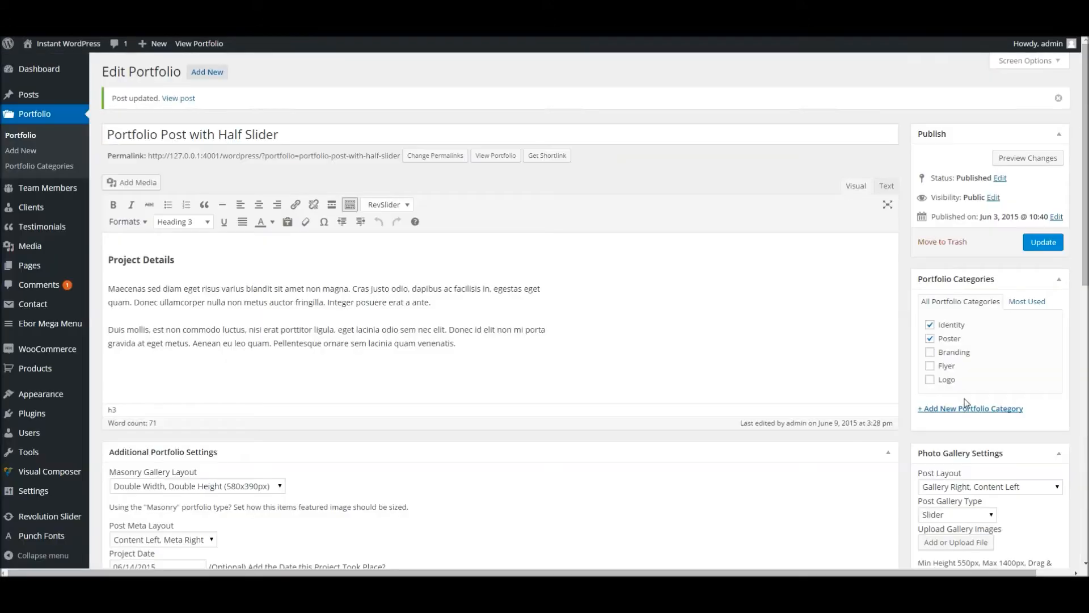
Step: Change the post layout to Boxed Gallery Below Content, update the post and review the refreshed live page
scroll(967, 404, "down", 2)
left_click(967, 373)
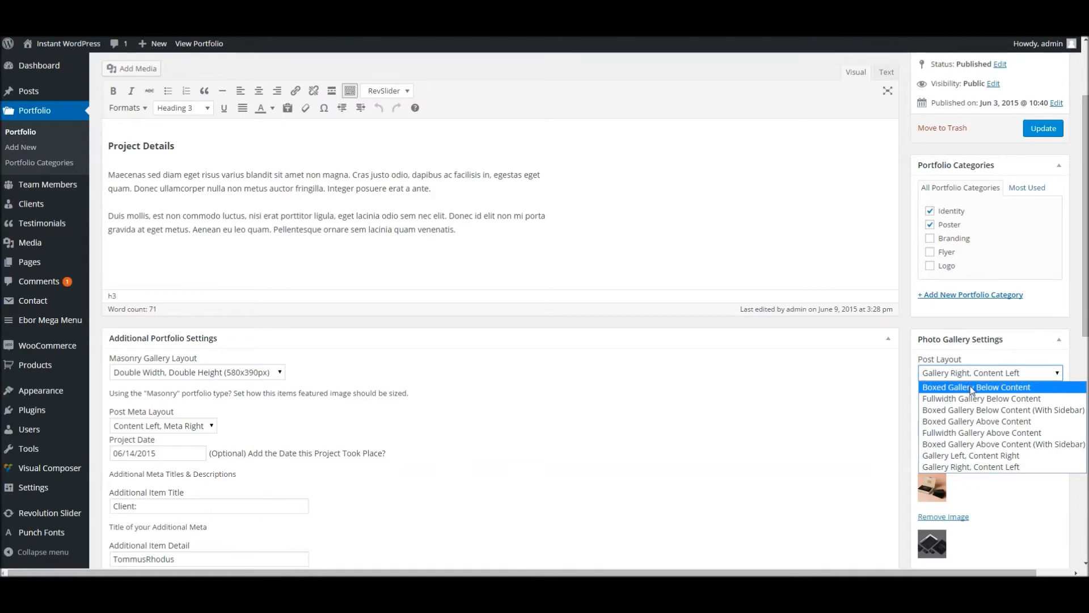
left_click(971, 388)
left_click(1050, 129)
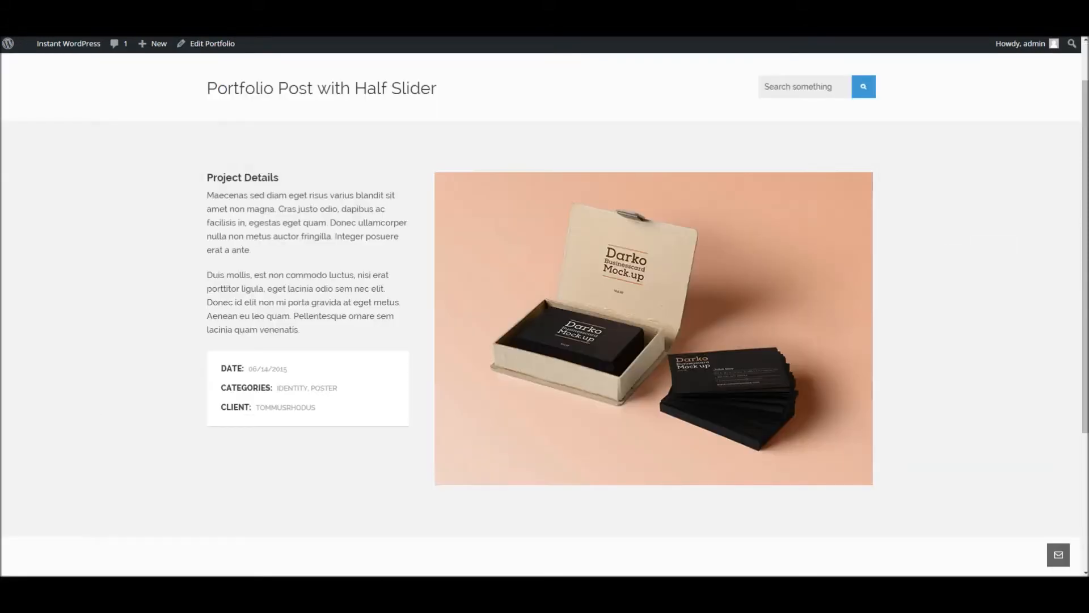
right_click(428, 3)
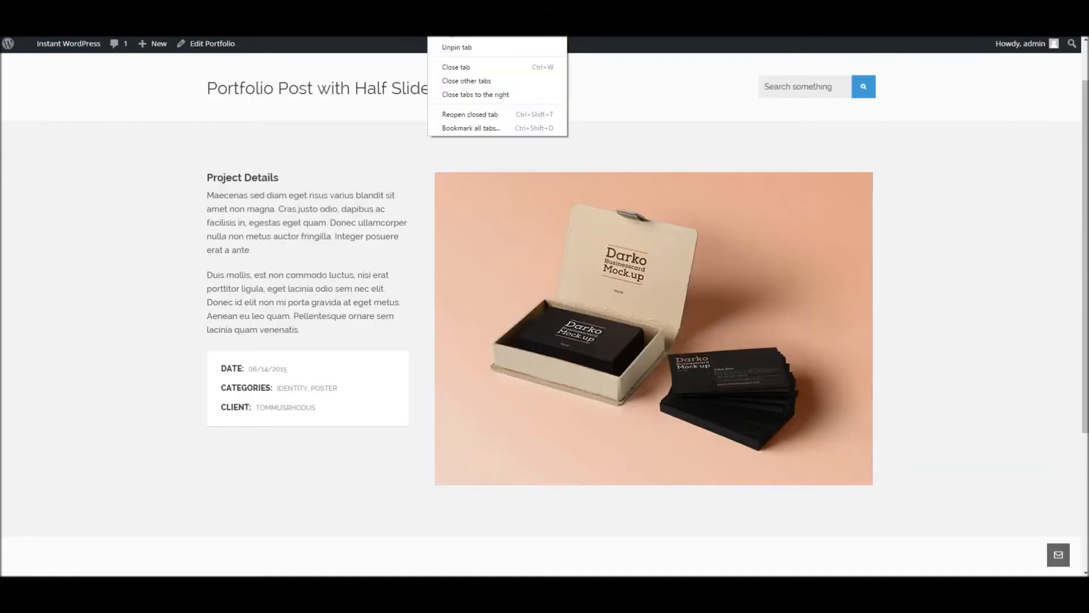
left_click(440, 21)
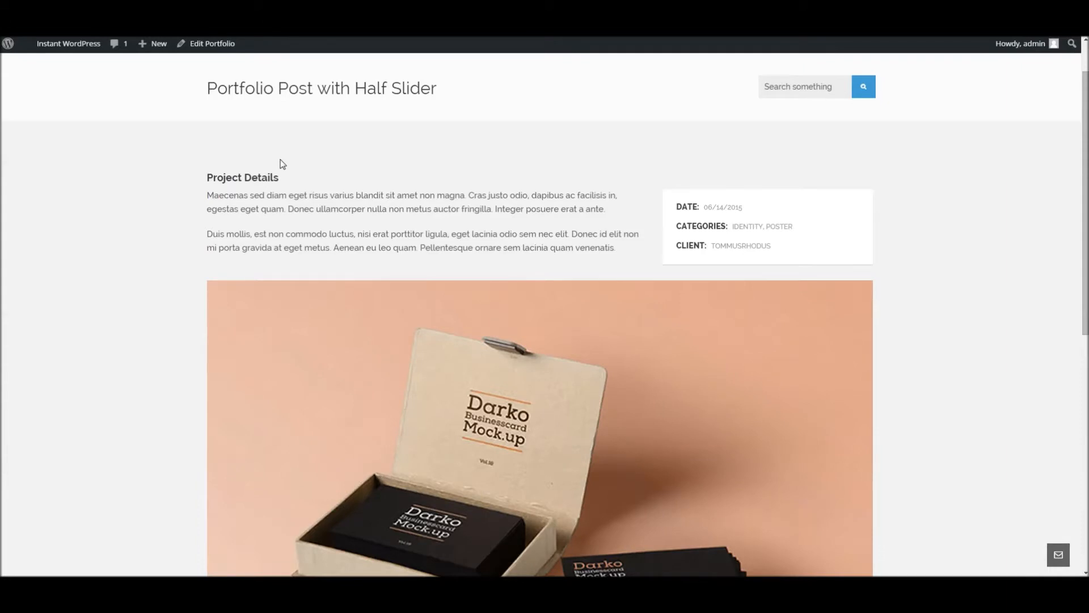
scroll(198, 278, "down", 5)
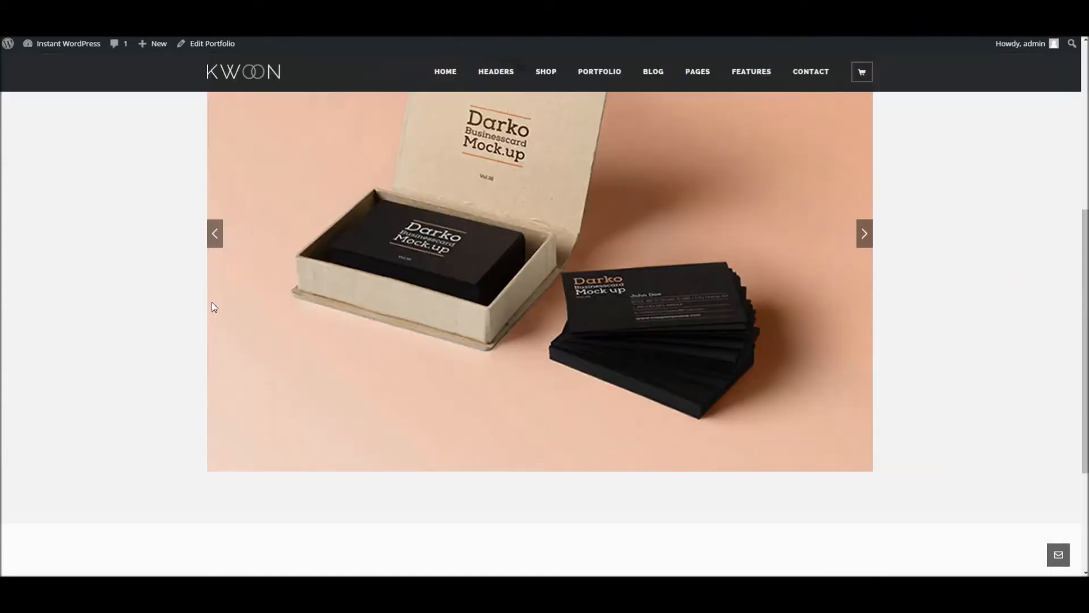
scroll(213, 304, "up", 3)
scroll(773, 311, "up", 2)
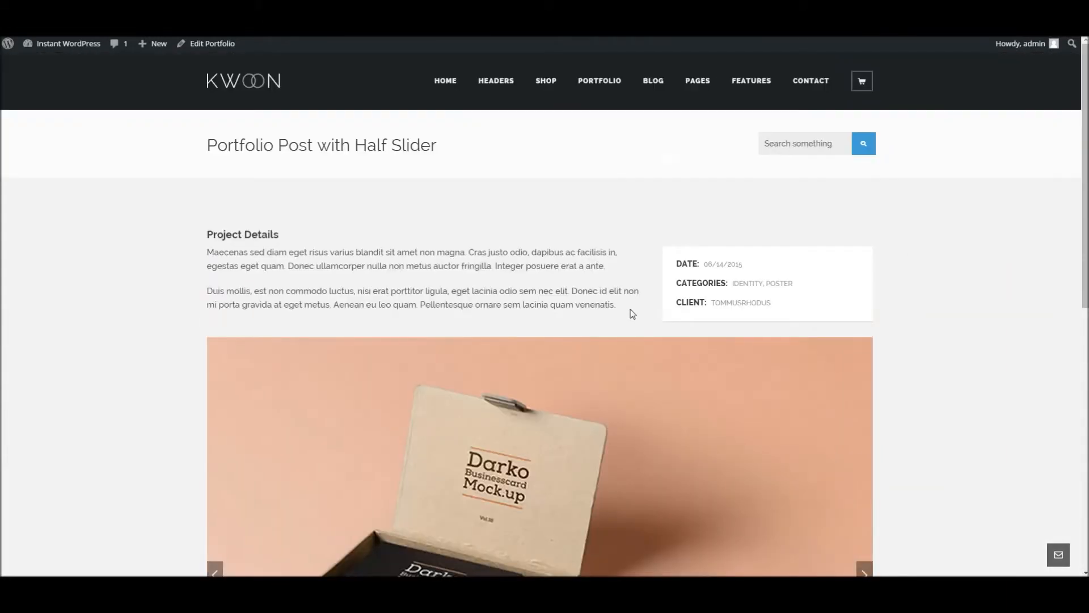
Step: Switch the post layout to Fullwidth Gallery Below Content, update the post and check the reloaded live page
key("ctrl+Tab")
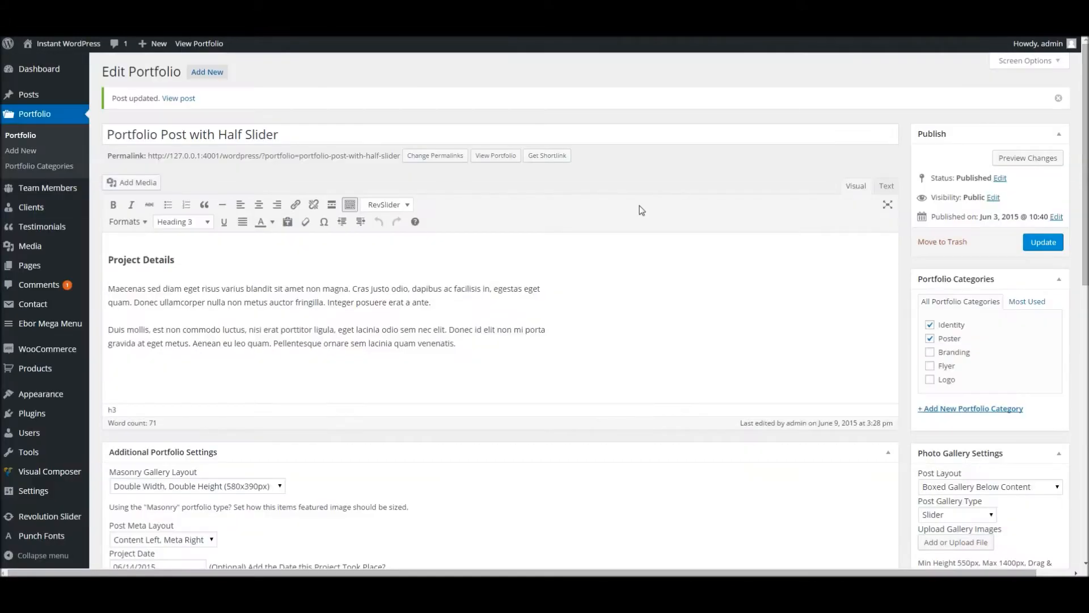
left_click(965, 487)
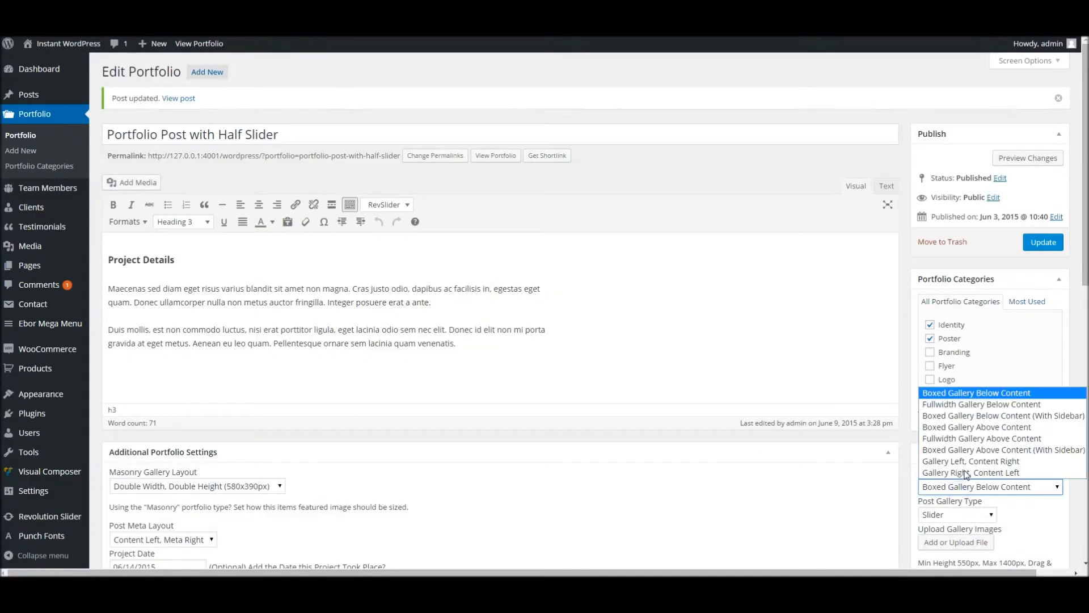
left_click(963, 404)
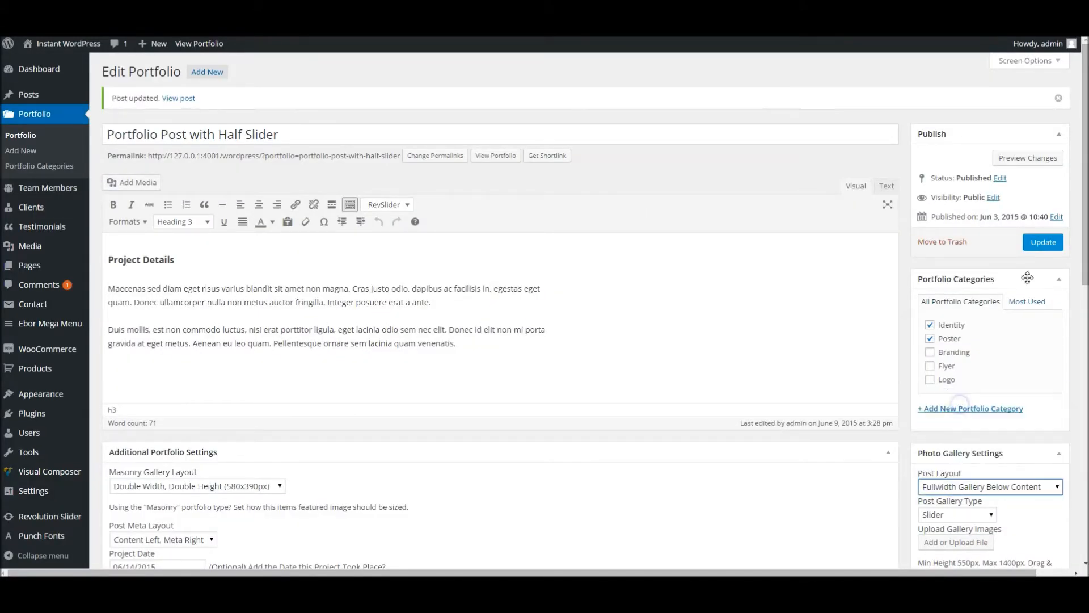
left_click(1041, 242)
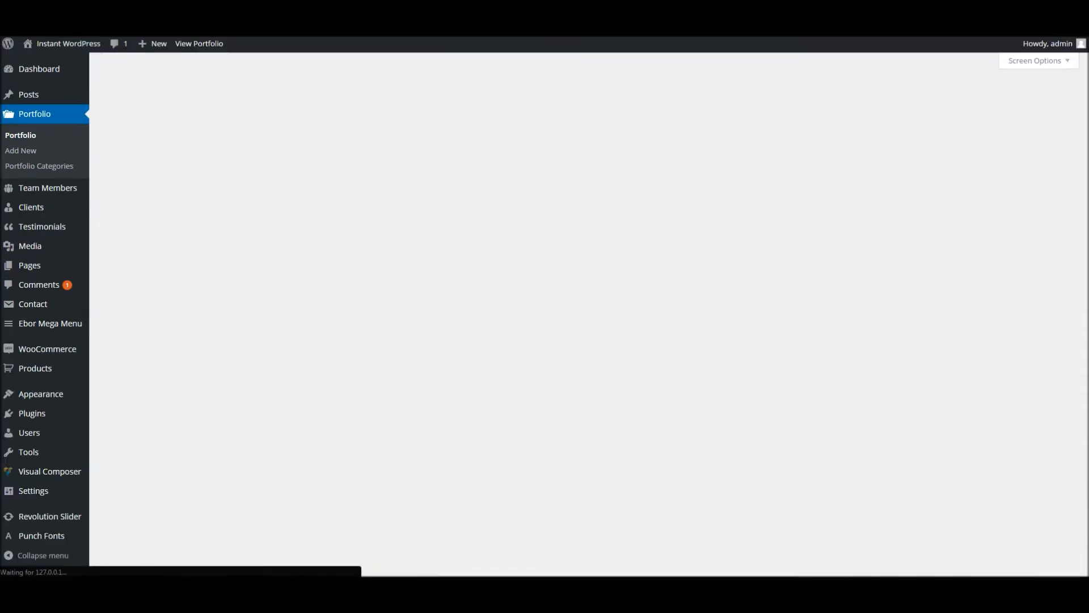
left_click(426, 9)
right_click(425, 8)
left_click(445, 23)
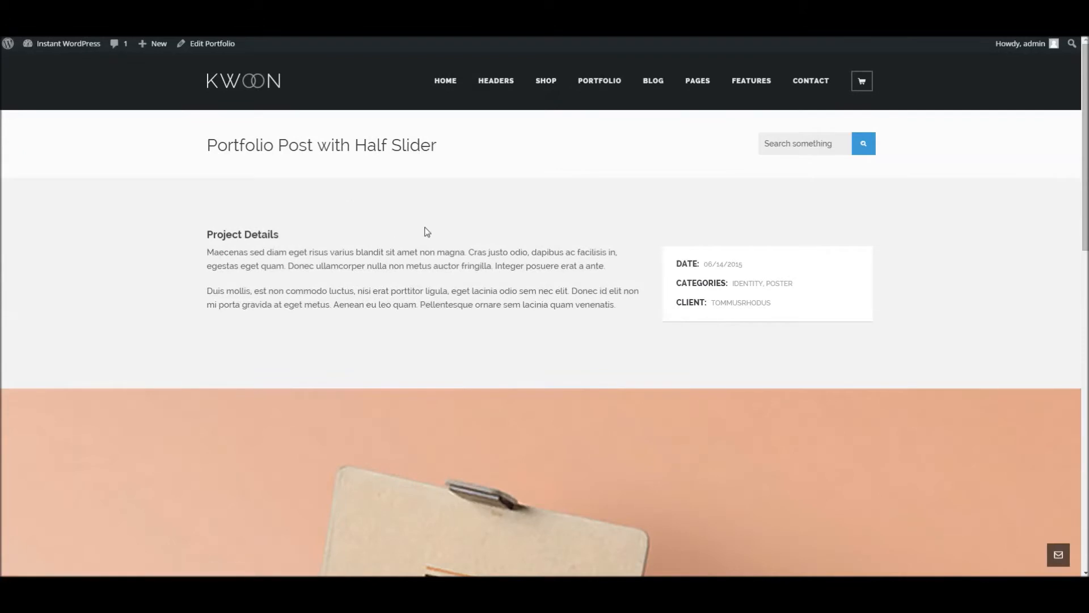
scroll(437, 230, "down", 2)
left_click_drag(185, 155, 503, 161)
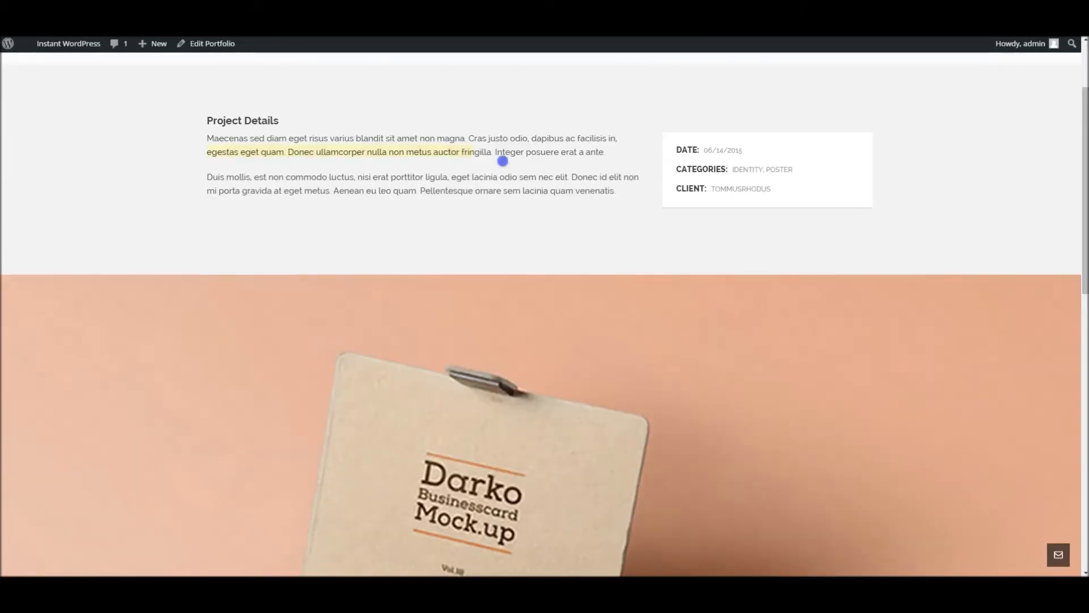
scroll(376, 149, "down", 10)
scroll(853, 295, "up", 10)
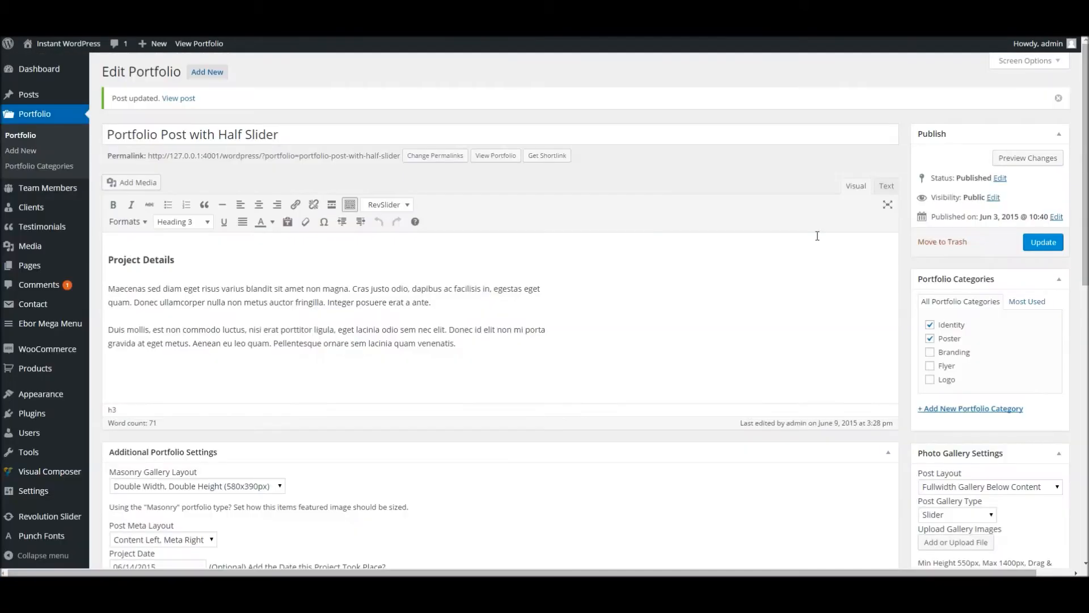
Step: Set the post layout to Boxed Gallery Below Content (With Sidebar), update the post and inspect the reloaded live page
scroll(973, 322, "down", 3)
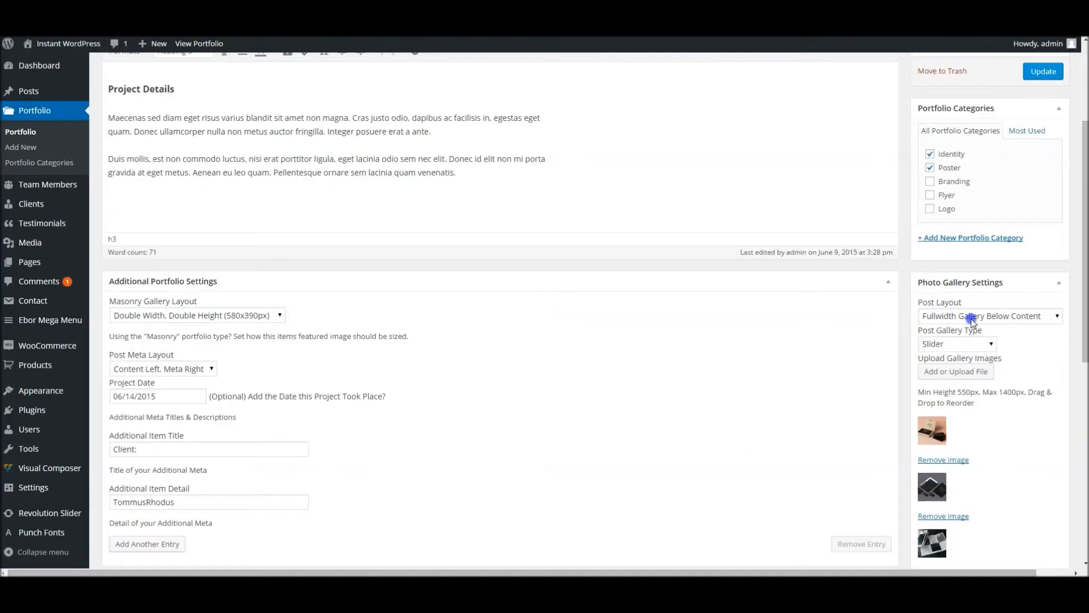
left_click(972, 320)
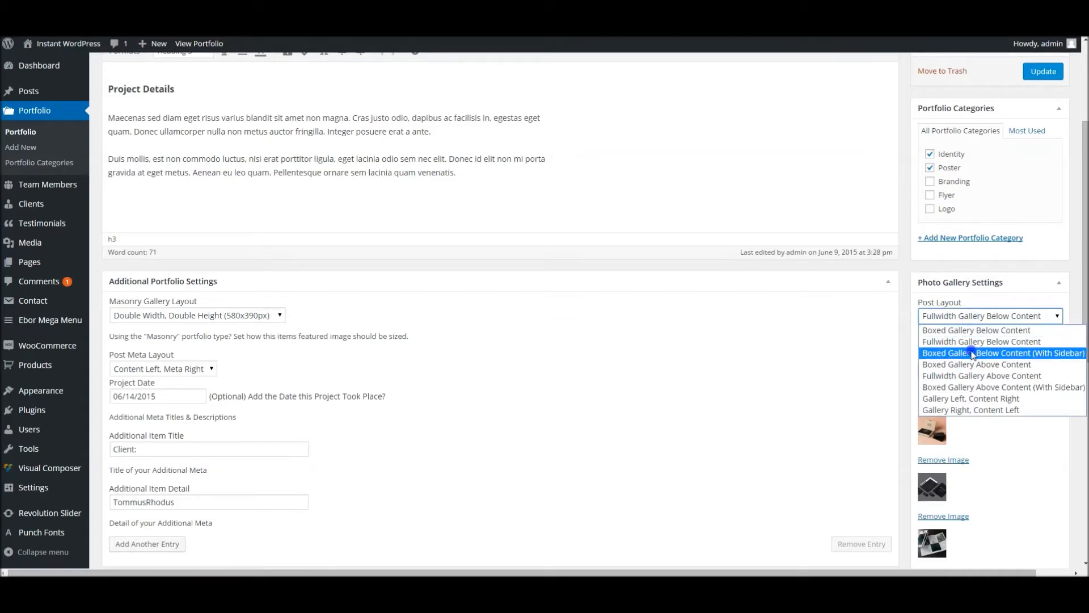
left_click(973, 353)
left_click(1043, 72)
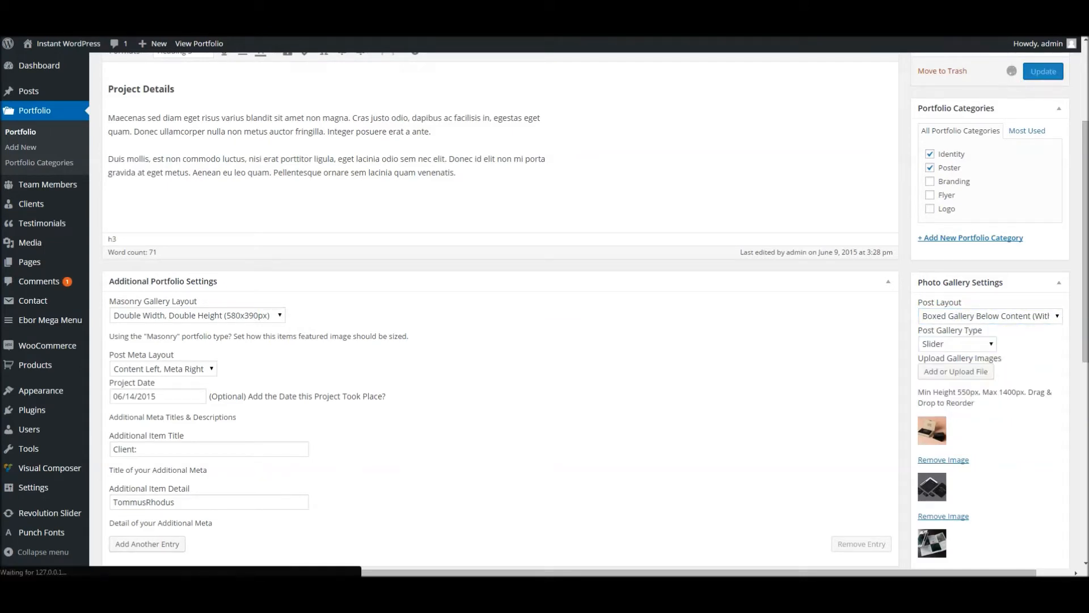
left_click(431, 22)
right_click(431, 23)
left_click(448, 29)
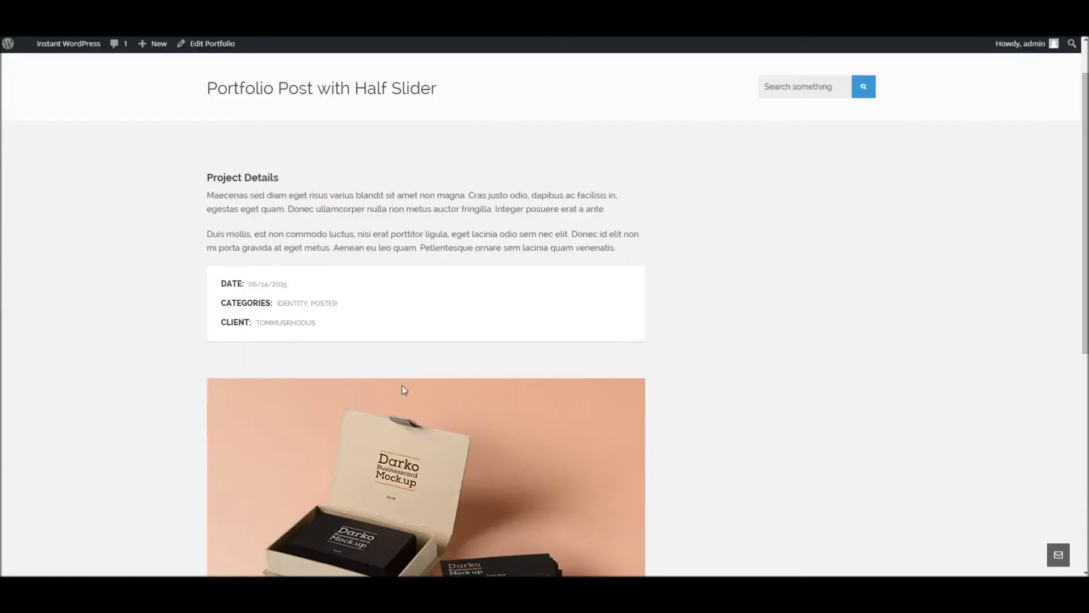
scroll(527, 411, "down", 7)
scroll(751, 309, "up", 7)
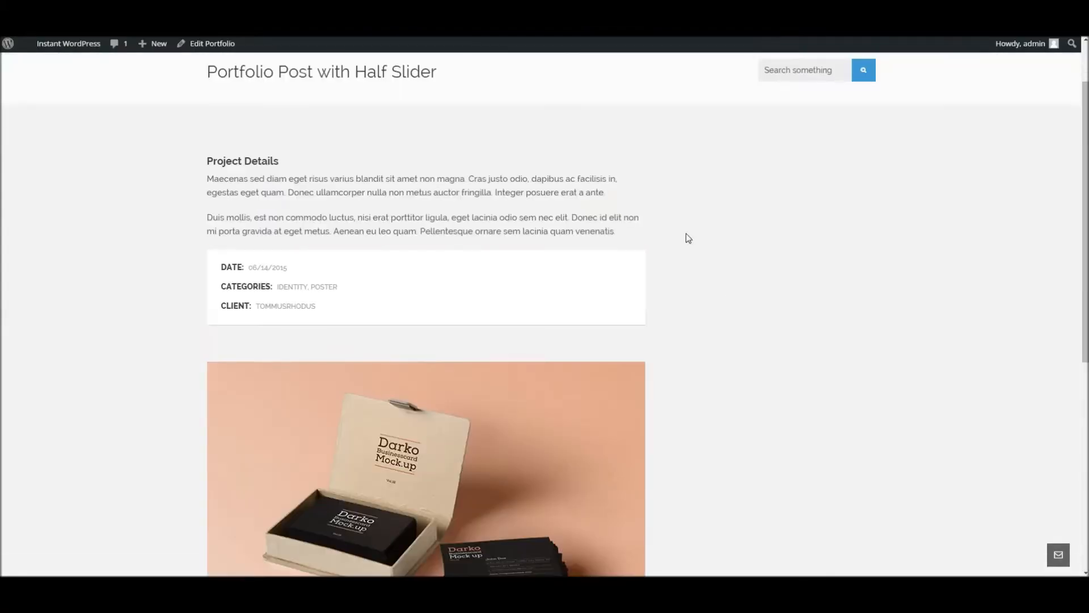
key("ctrl+Tab")
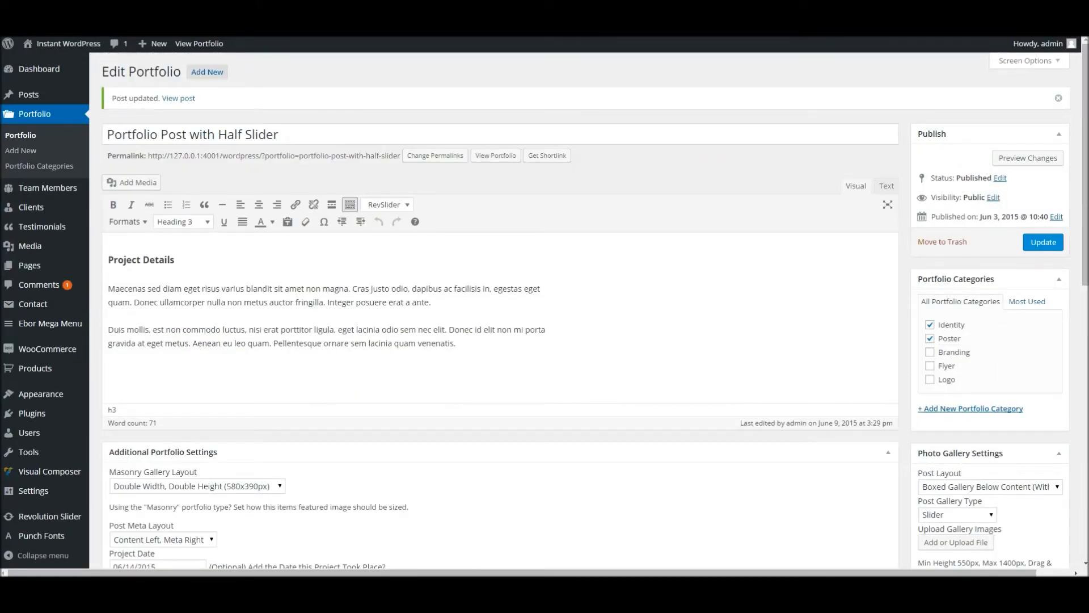
key("ctrl+Tab")
left_click(768, 343)
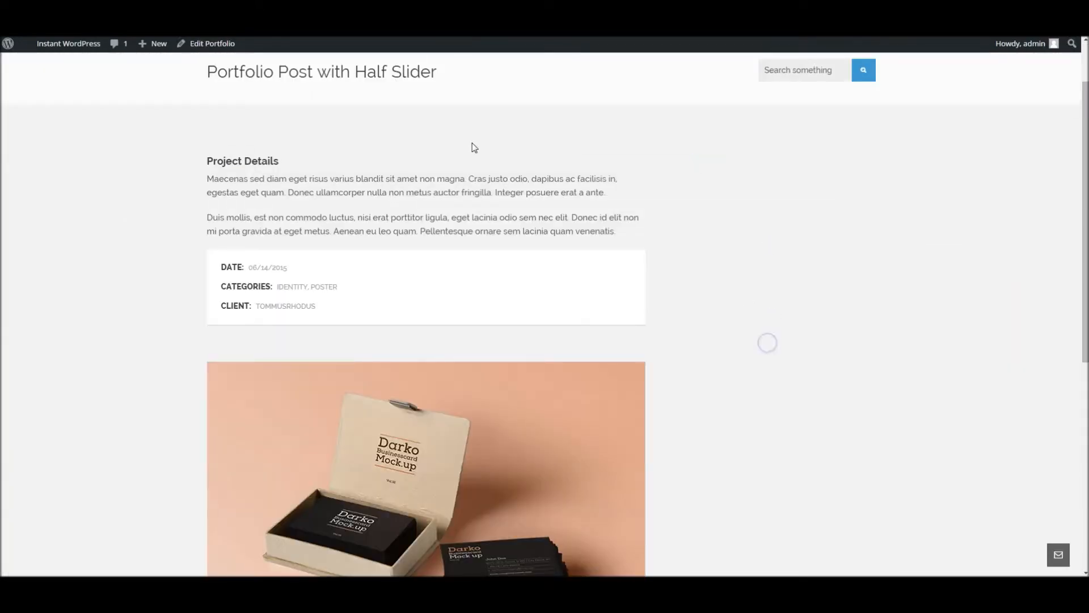
Step: Set the post layout to Boxed Gallery Above Content, update the post and review its reloaded live page down to the project details
key("ctrl+Tab")
left_click(1009, 487)
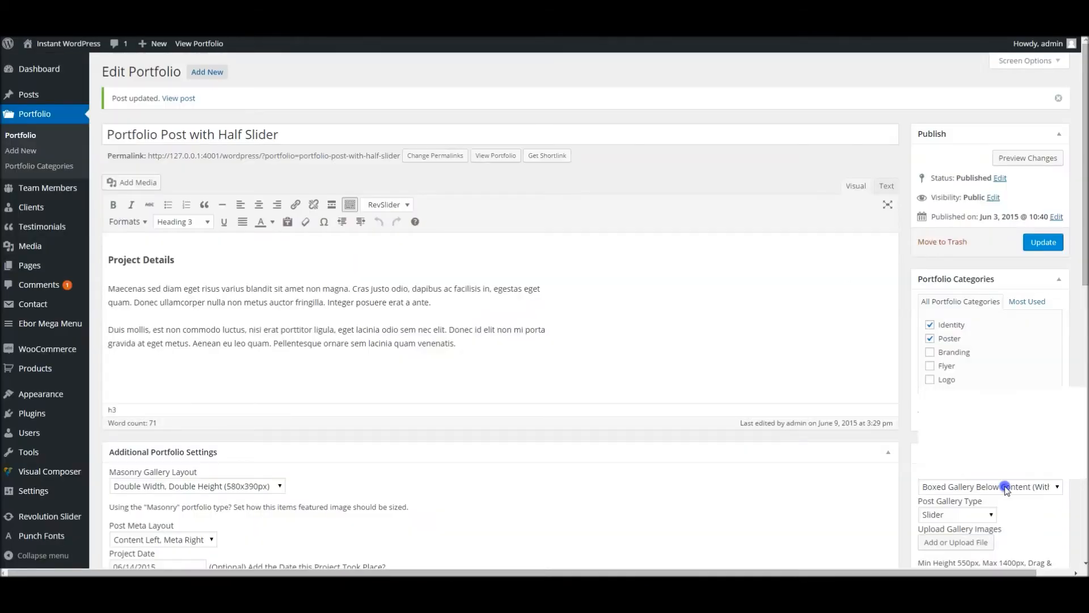
left_click(977, 426)
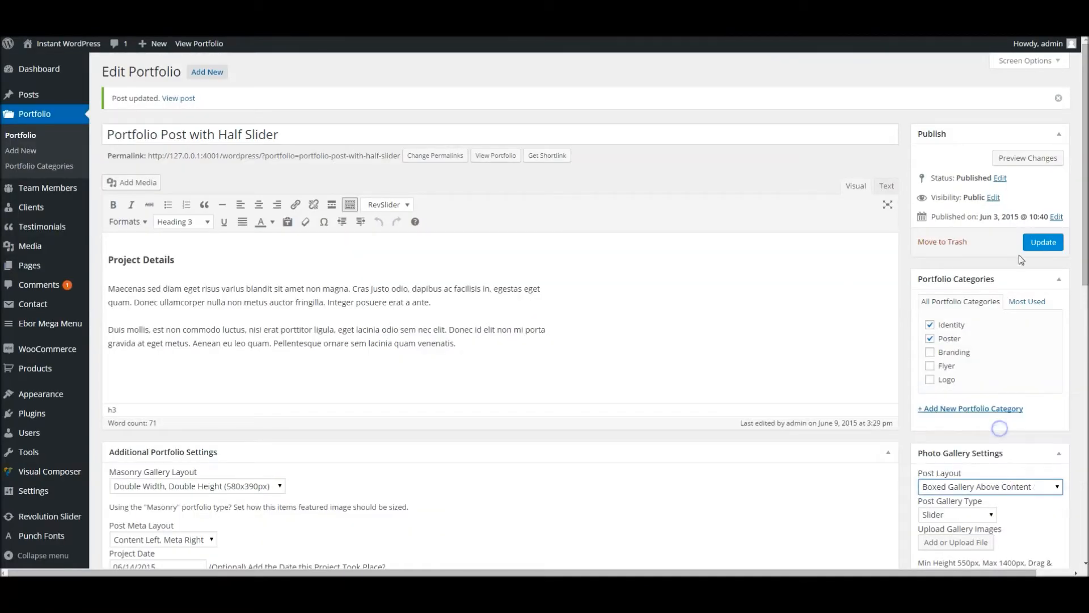
left_click(1043, 242)
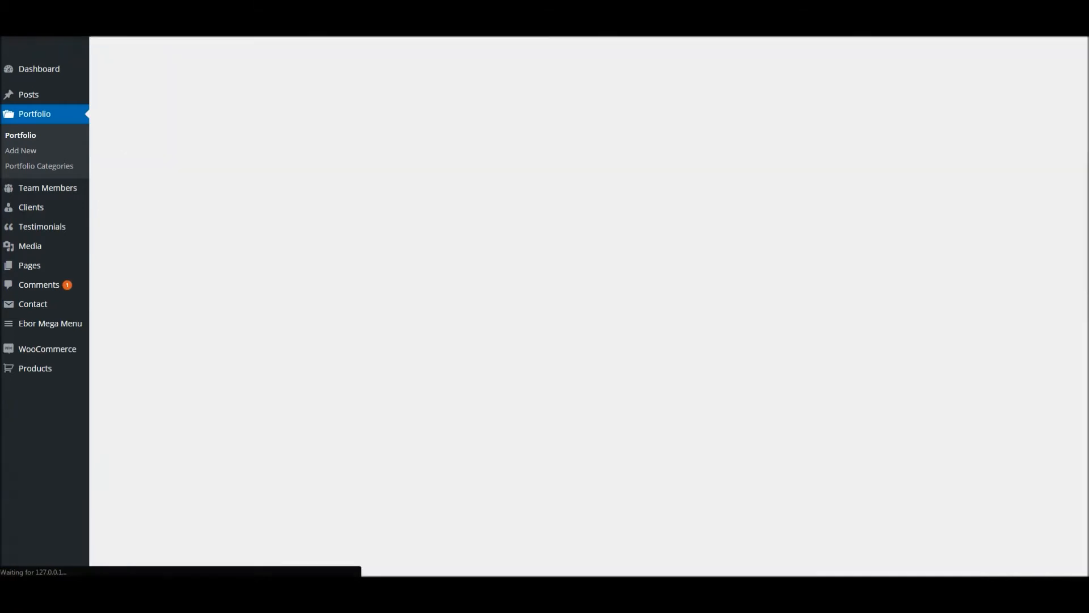
left_click(428, 37)
right_click(428, 36)
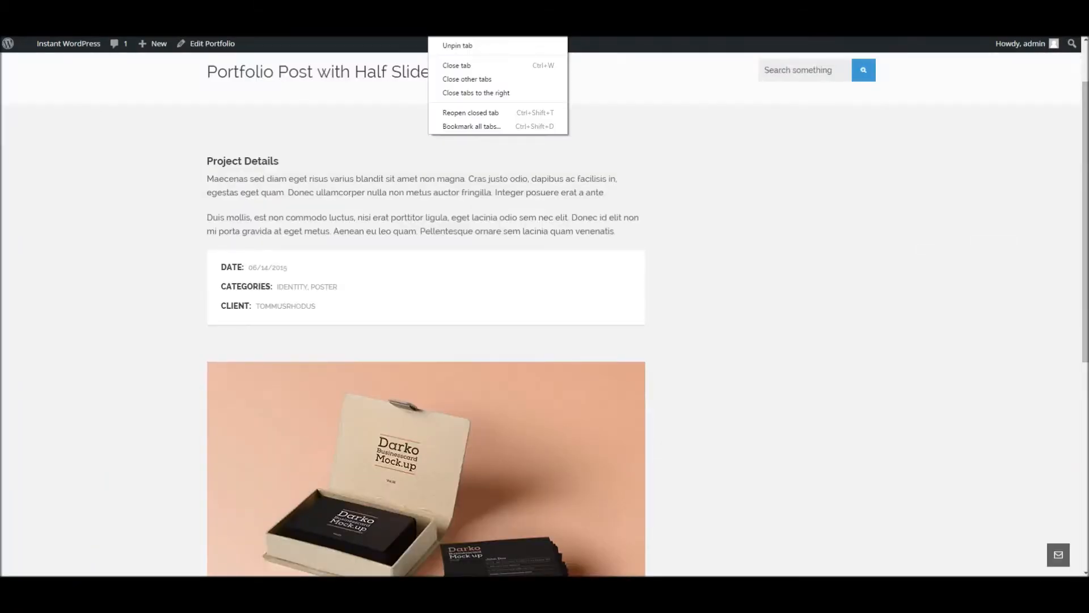
key("F5")
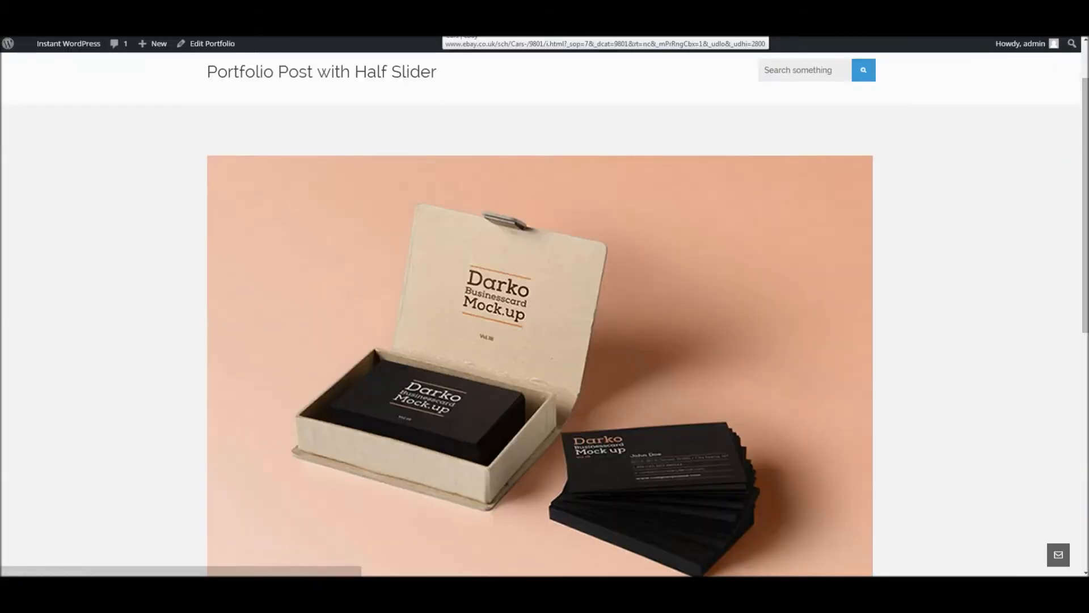
scroll(823, 219, "down", 6)
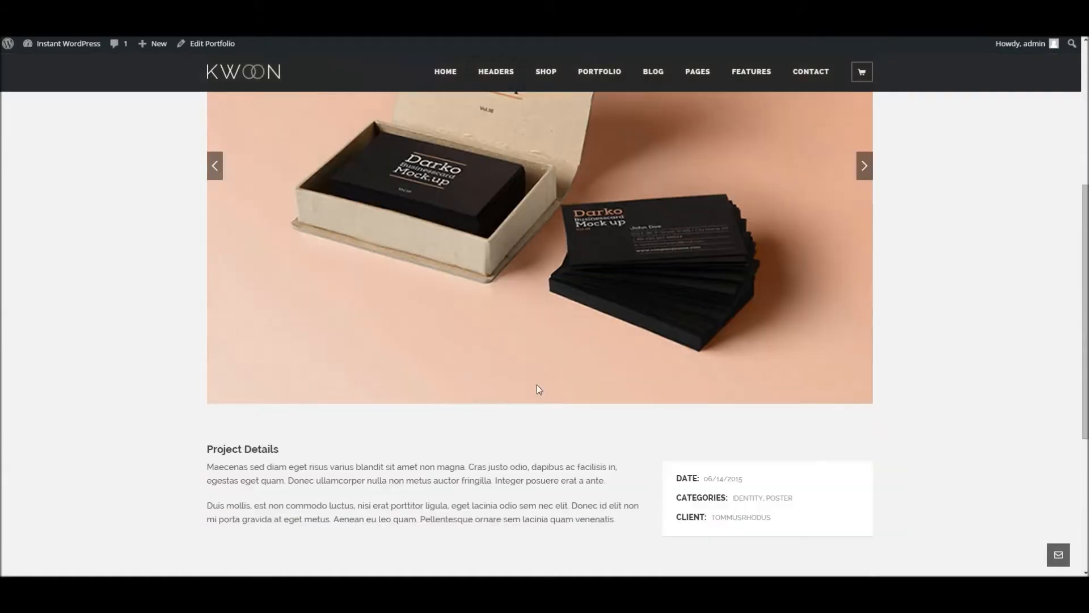
Step: Change the post layout to Fullwidth Gallery Above Content, update the post and look over the gallery and project details on the refreshed live page
left_click(794, 36)
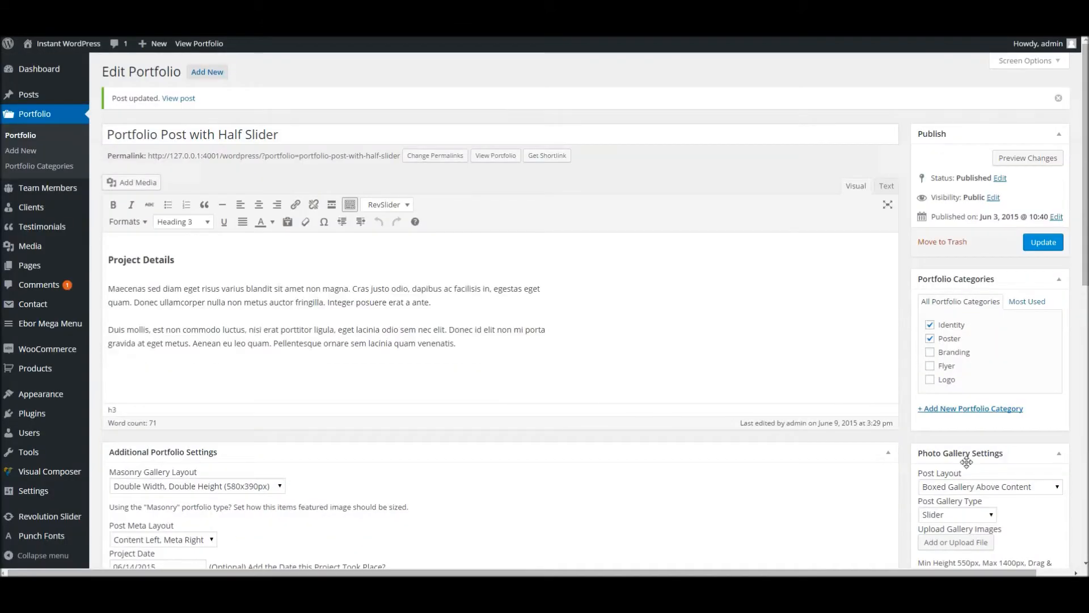
left_click(974, 487)
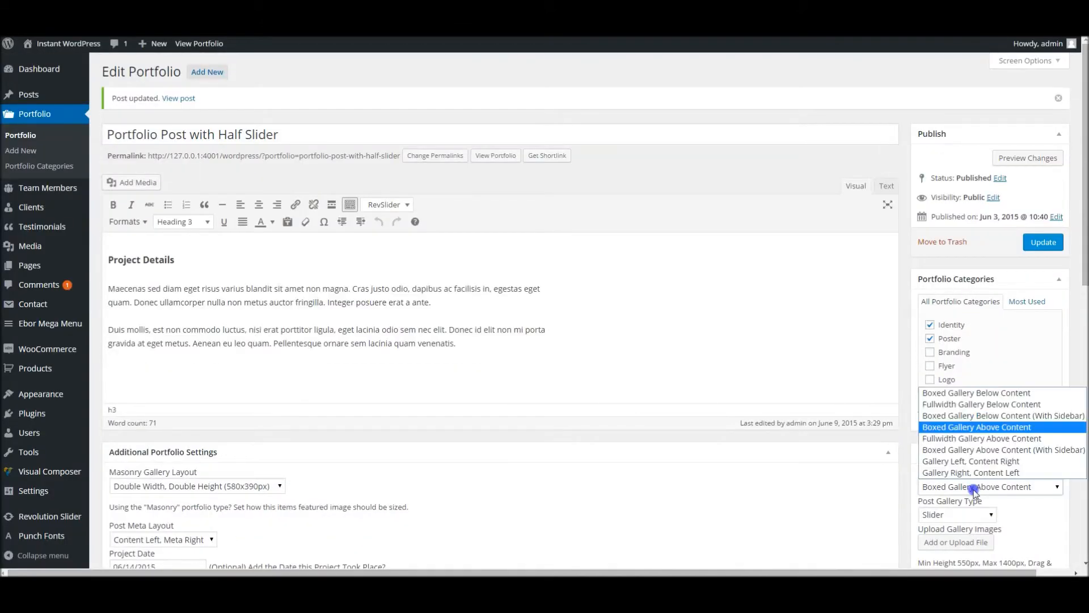
left_click(974, 439)
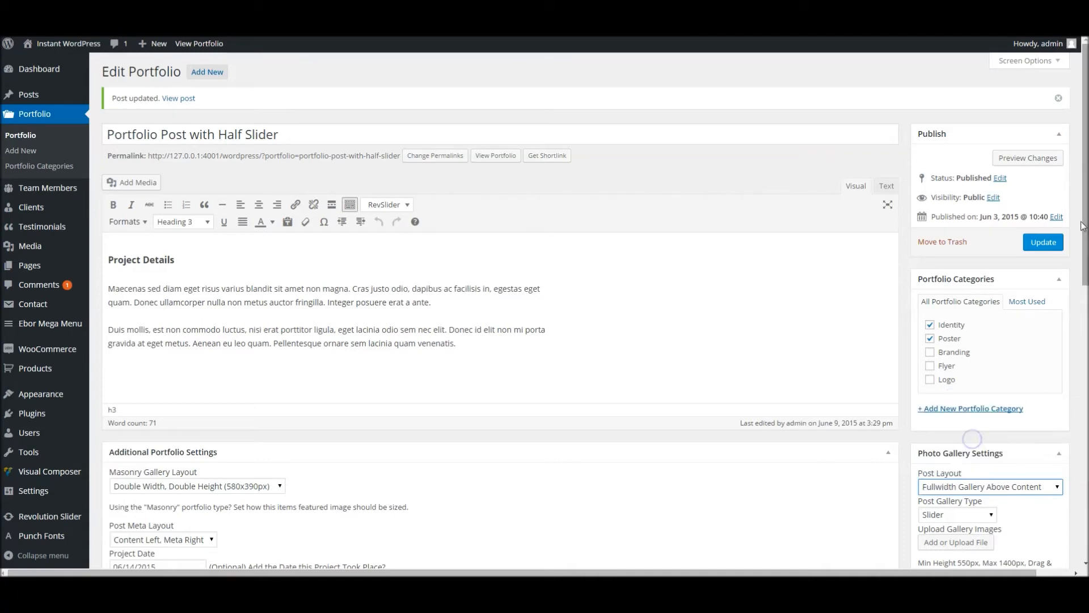
left_click(1043, 243)
left_click(427, 37)
right_click(426, 37)
left_click(448, 37)
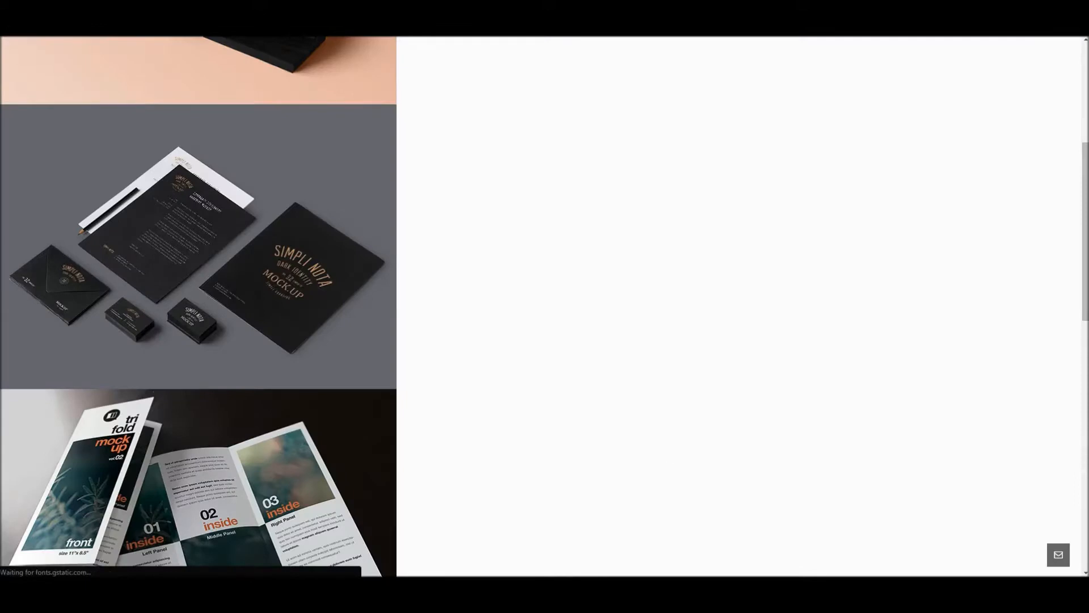
scroll(676, 264, "down", 3)
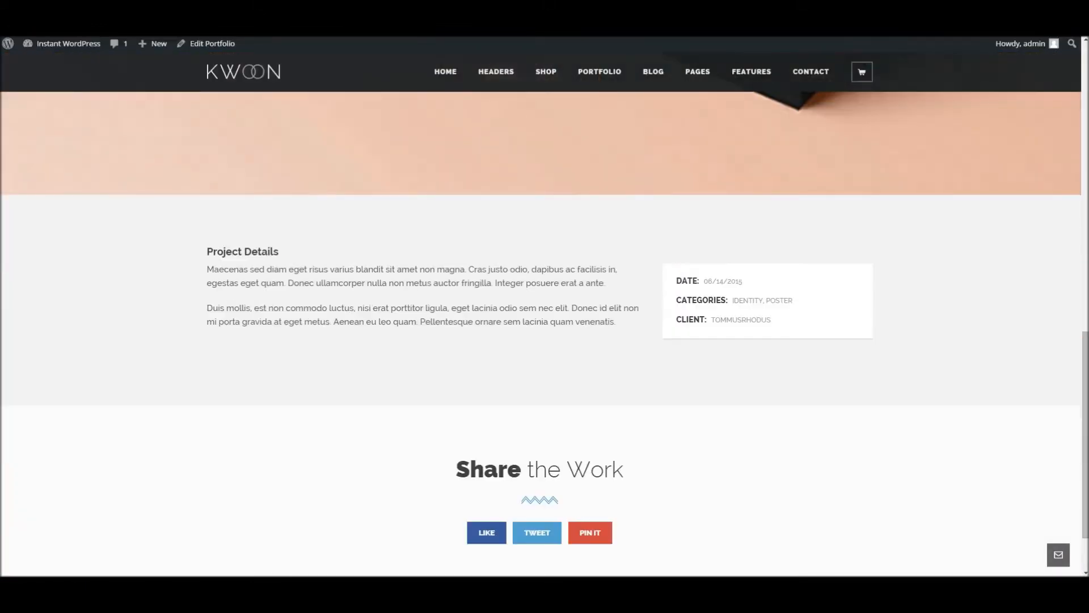
scroll(451, 141, "up", 5)
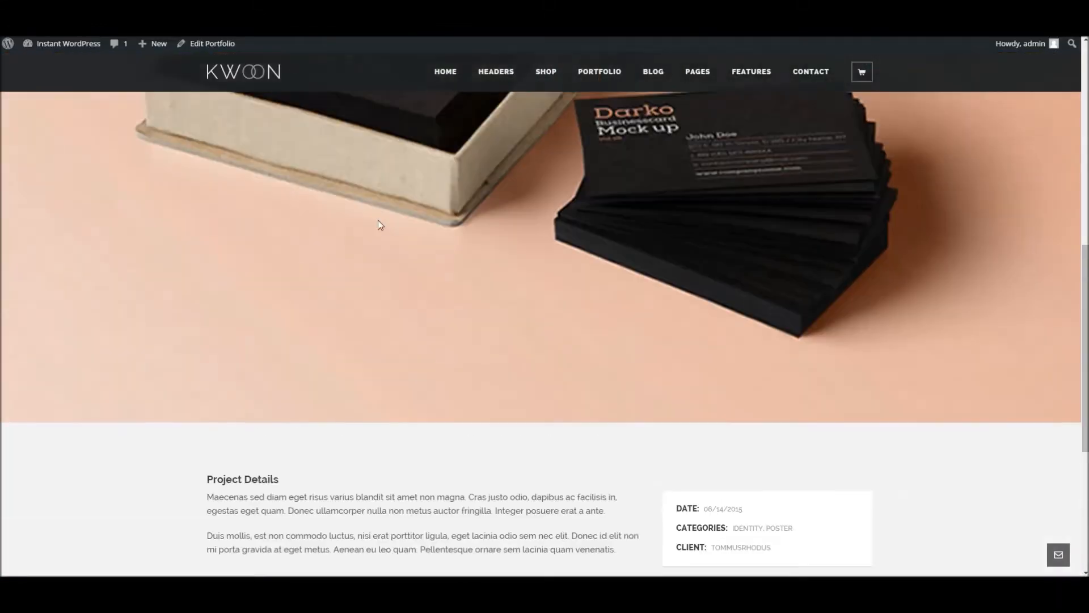
scroll(442, 165, "down", 4)
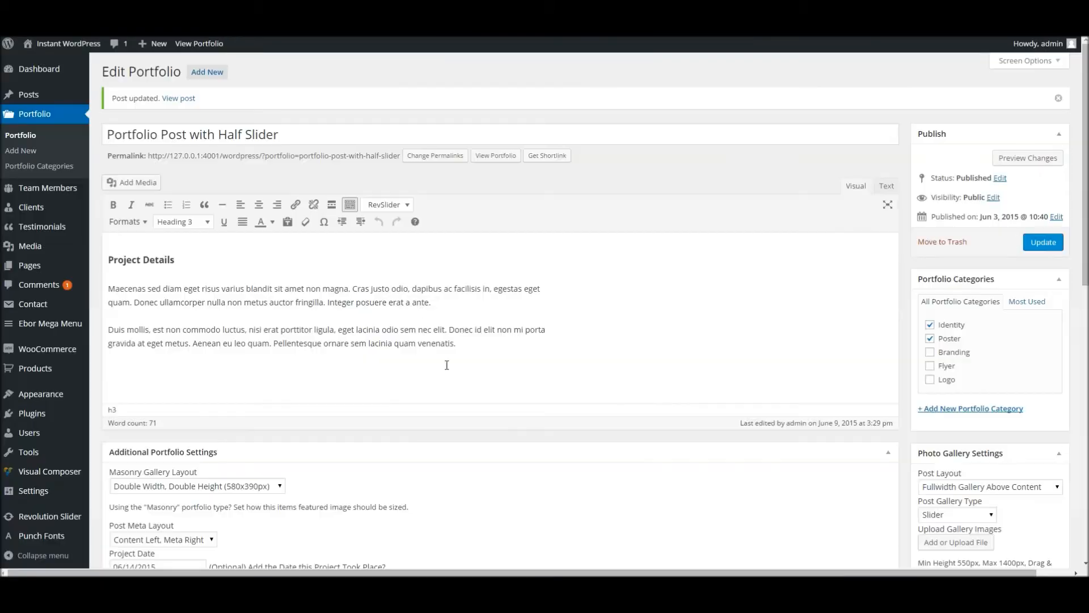
Step: Set the Post Meta Layout to Content Right, Meta Left, update the post and check the project details on the reloaded live page
scroll(468, 389, "down", 4)
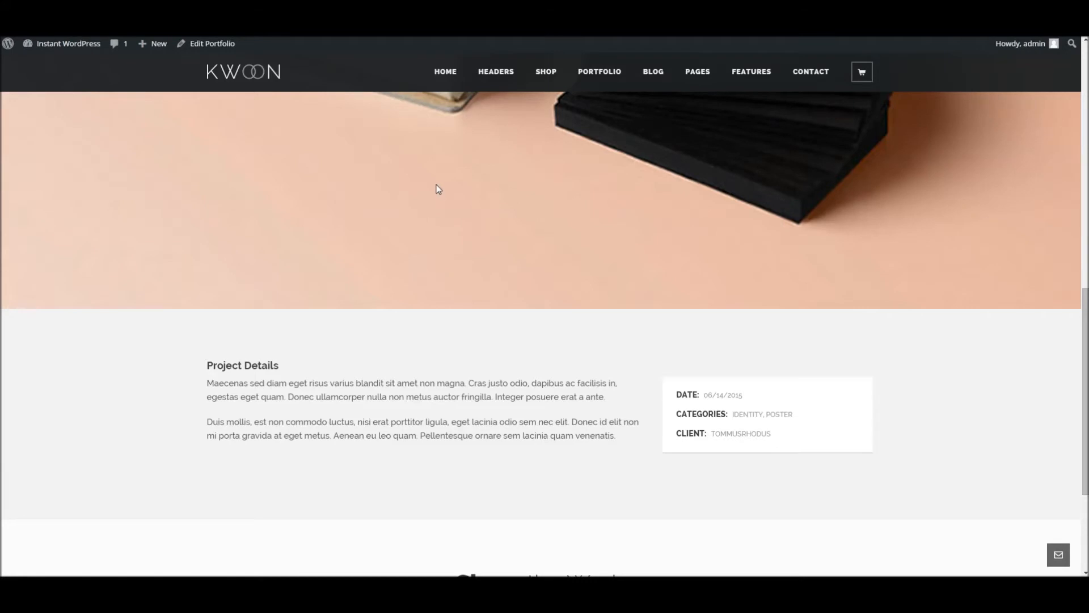
scroll(435, 185, "down", 4)
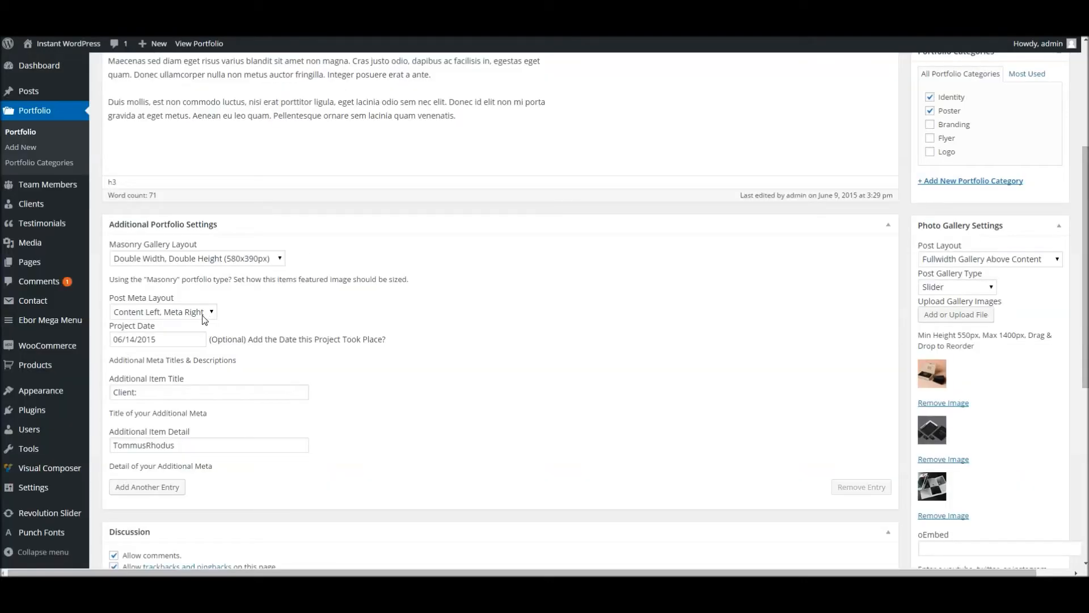
left_click(198, 315)
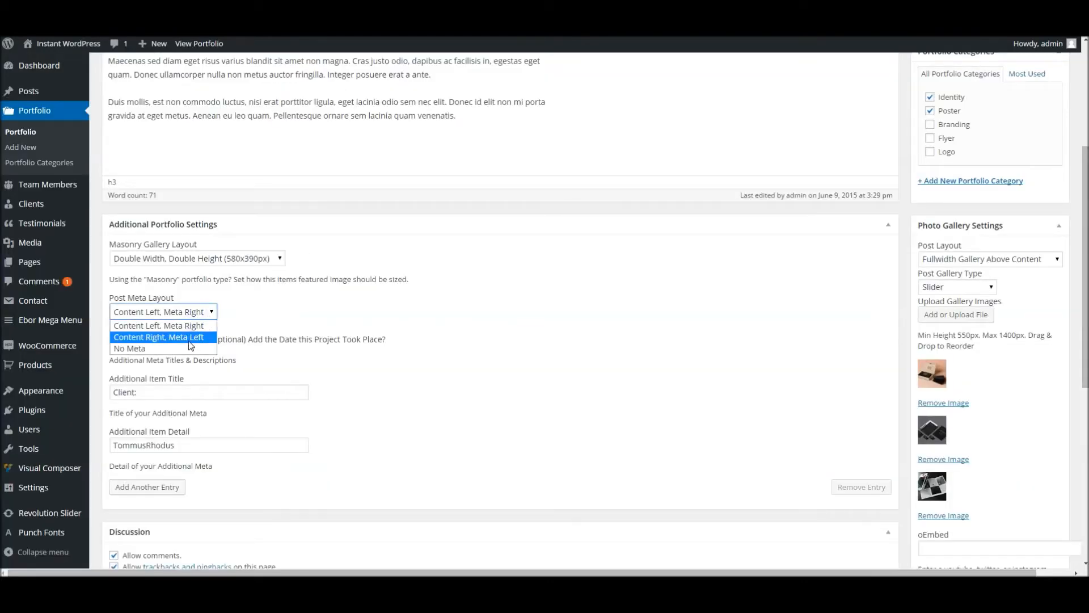
left_click(188, 339)
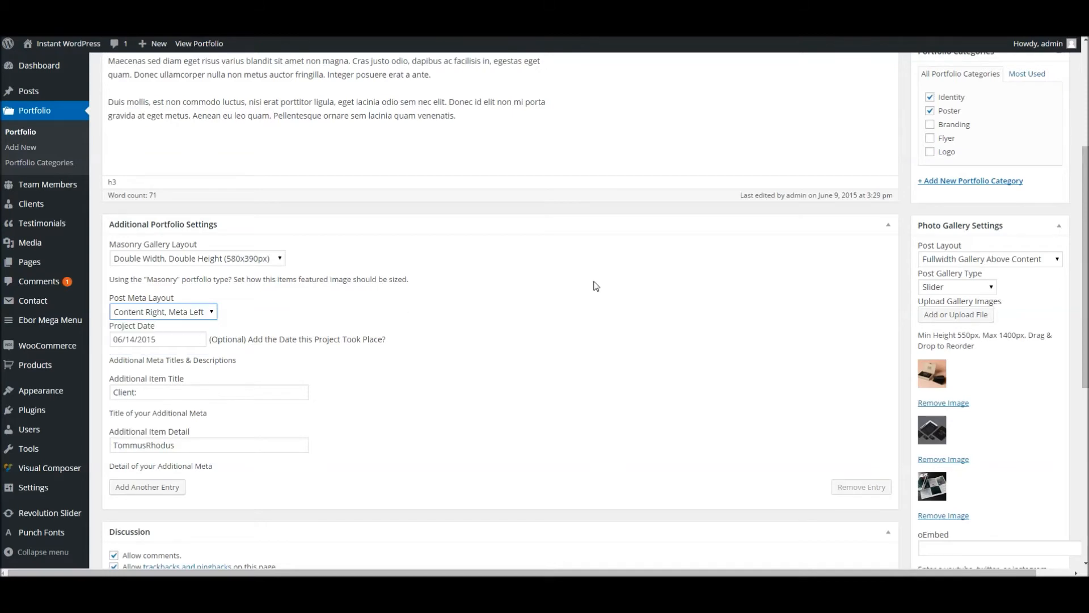
scroll(782, 263, "up", 1)
scroll(828, 249, "up", 2)
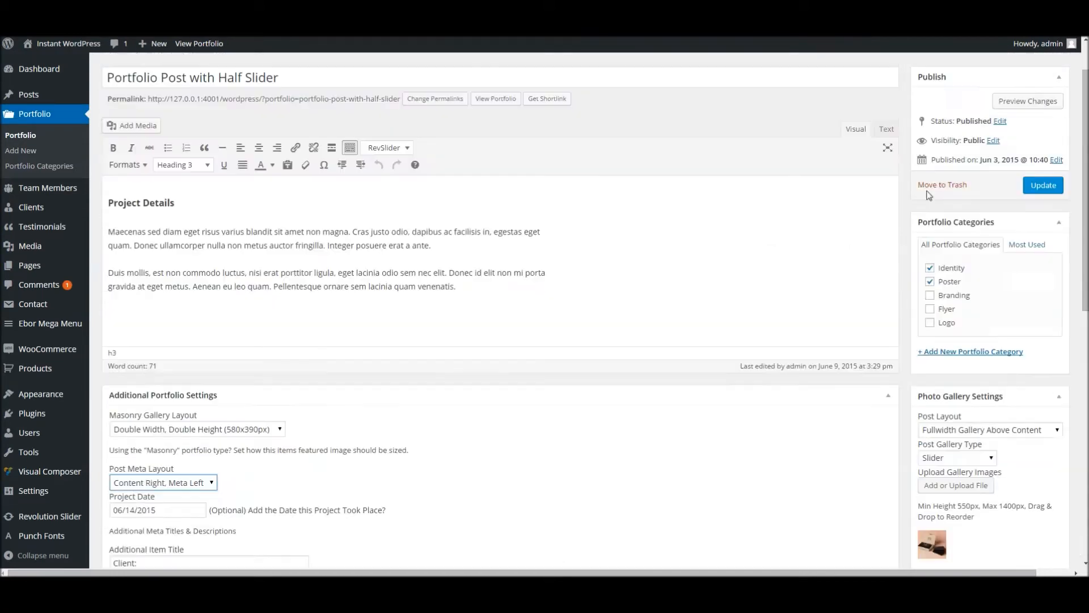
left_click(1028, 189)
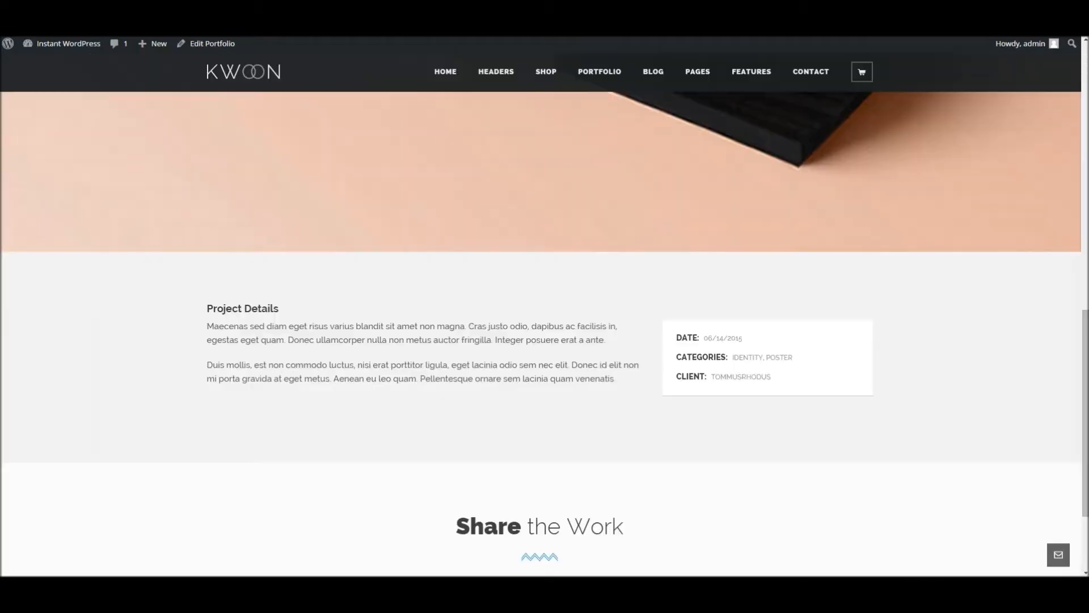
right_click(432, 39)
left_click(448, 65)
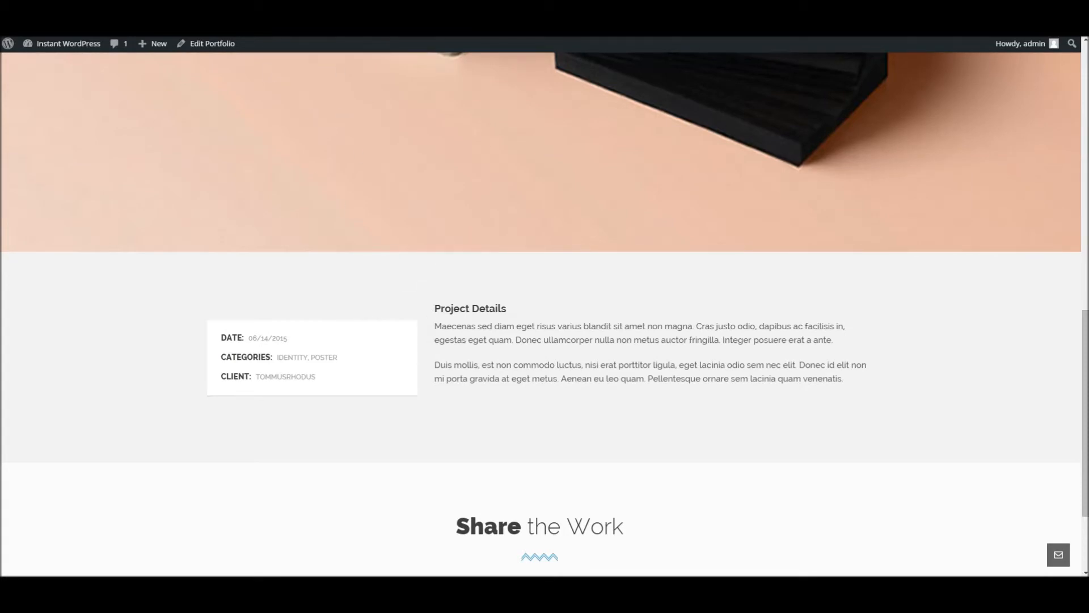
scroll(446, 100, "up", 2)
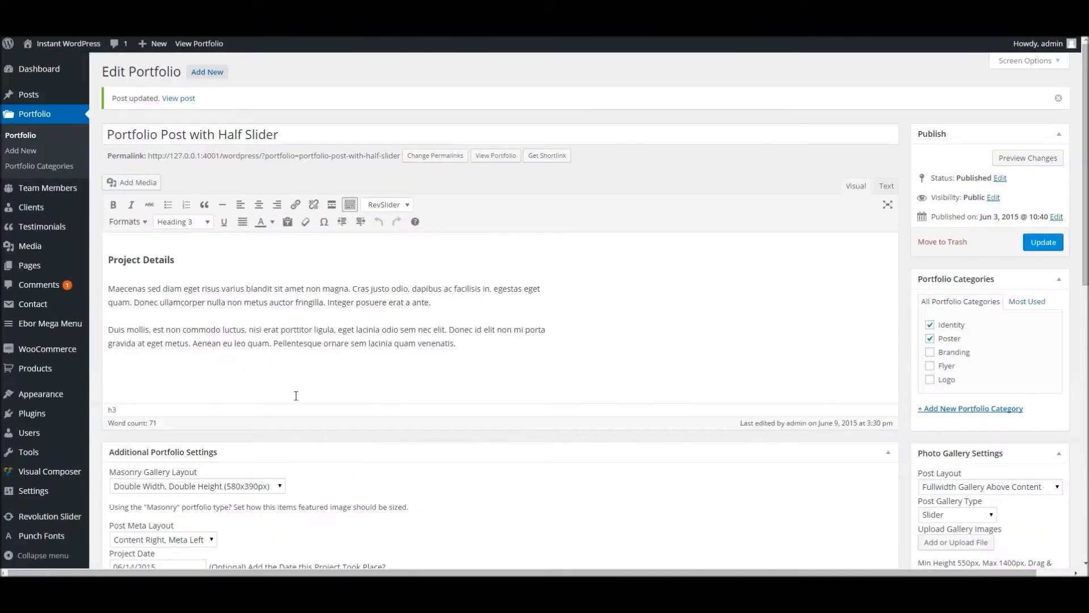
Step: Set the Post Meta Layout to No Meta and look over the project date and additional meta fields
scroll(296, 395, "down", 3)
left_click(198, 374)
left_click(180, 405)
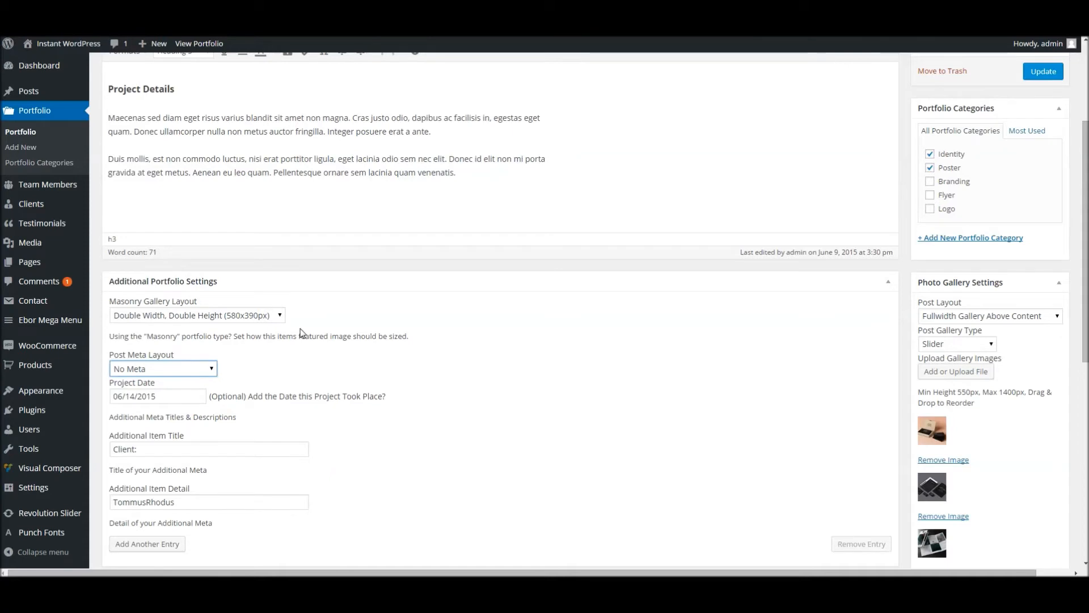
scroll(300, 333, "down", 2)
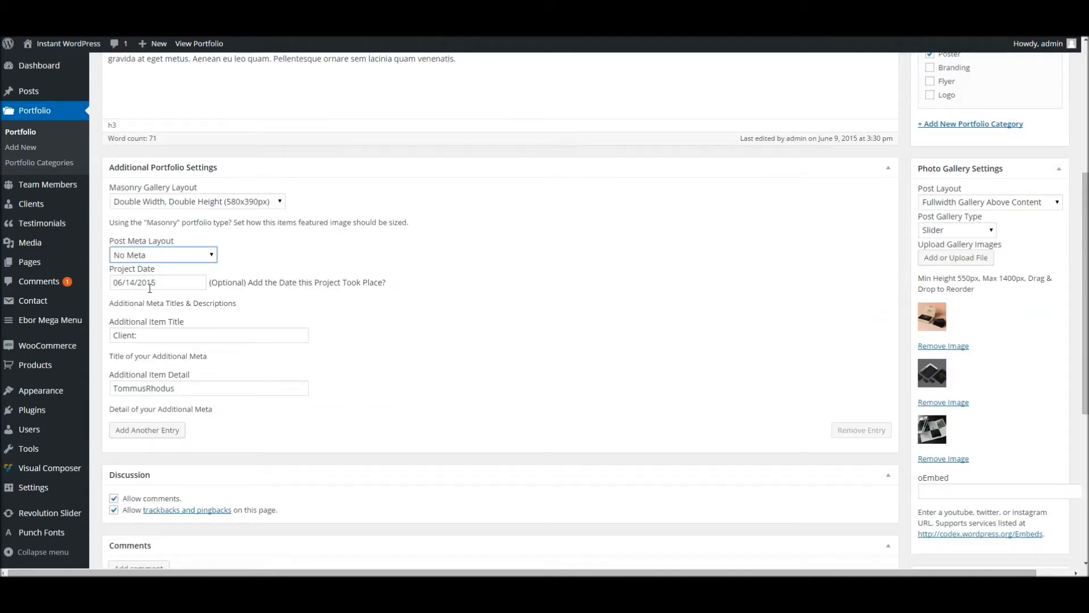
scroll(269, 406, "up", 2)
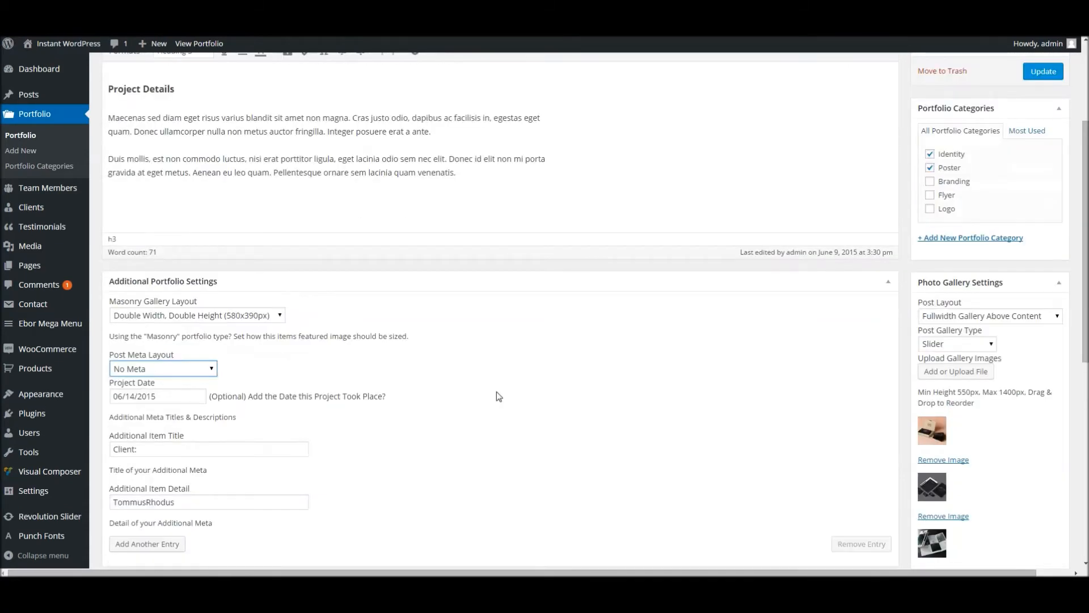
scroll(498, 396, "down", 3)
scroll(713, 285, "down", 1)
scroll(712, 284, "up", 2)
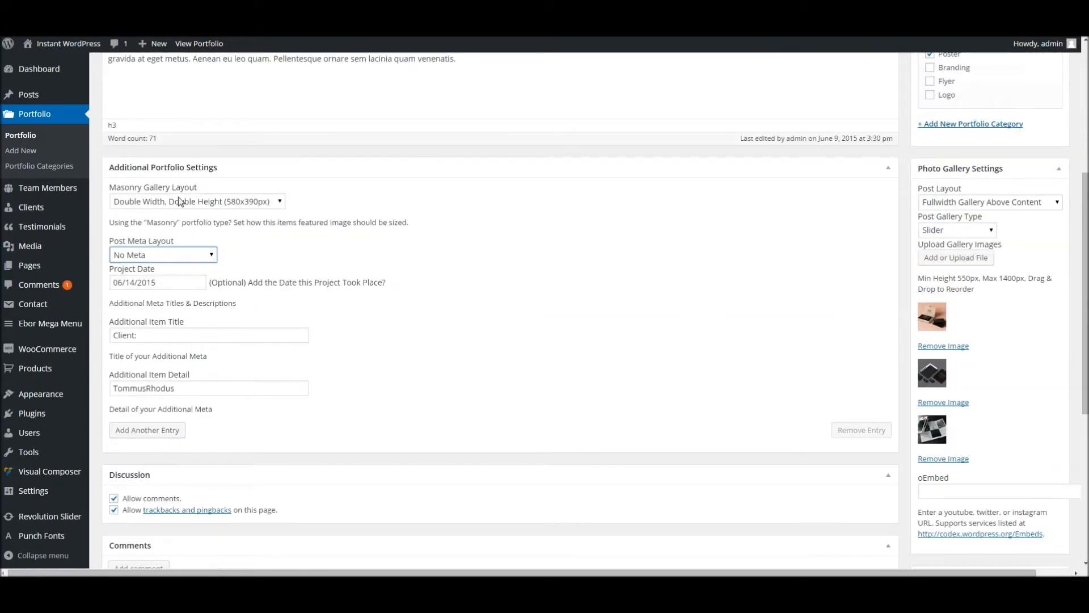
Step: Review the size options of the Masonry Gallery Layout setting without changing the selection
left_click(181, 205)
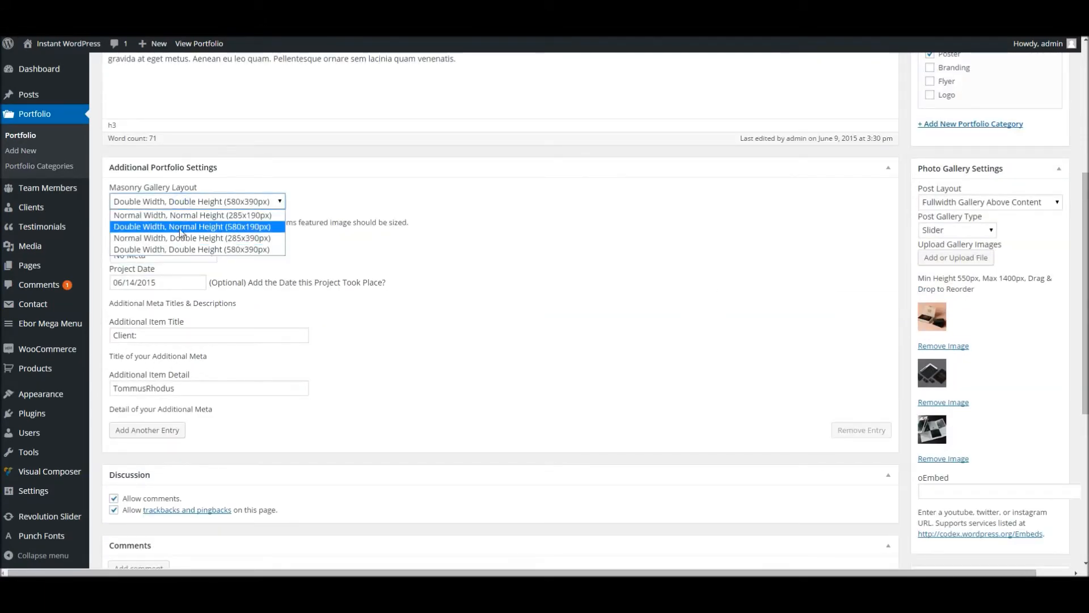
left_click(402, 171)
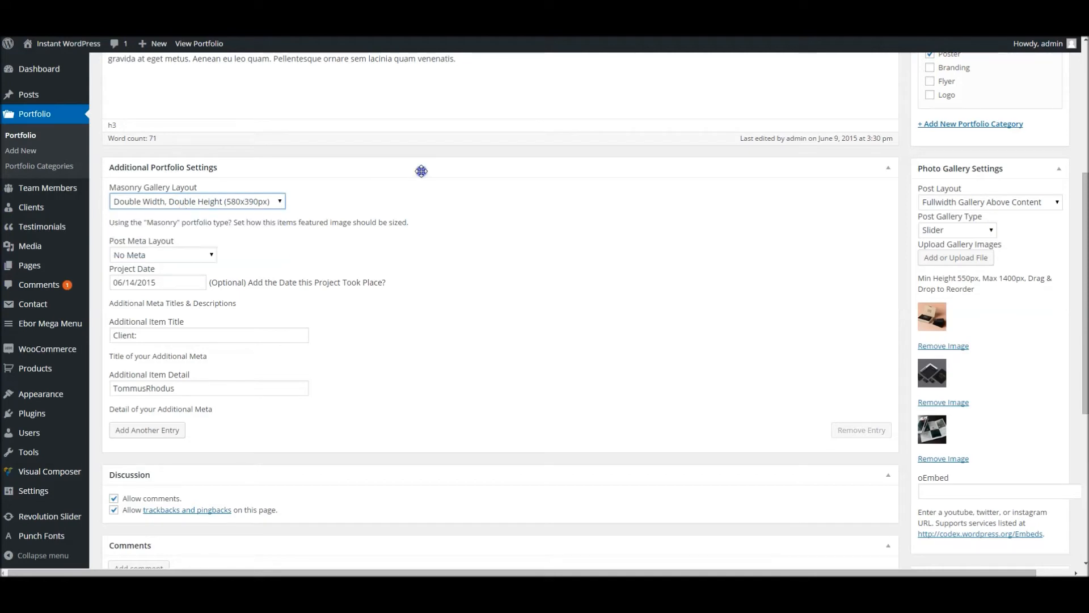
left_click(421, 170)
left_click(888, 170)
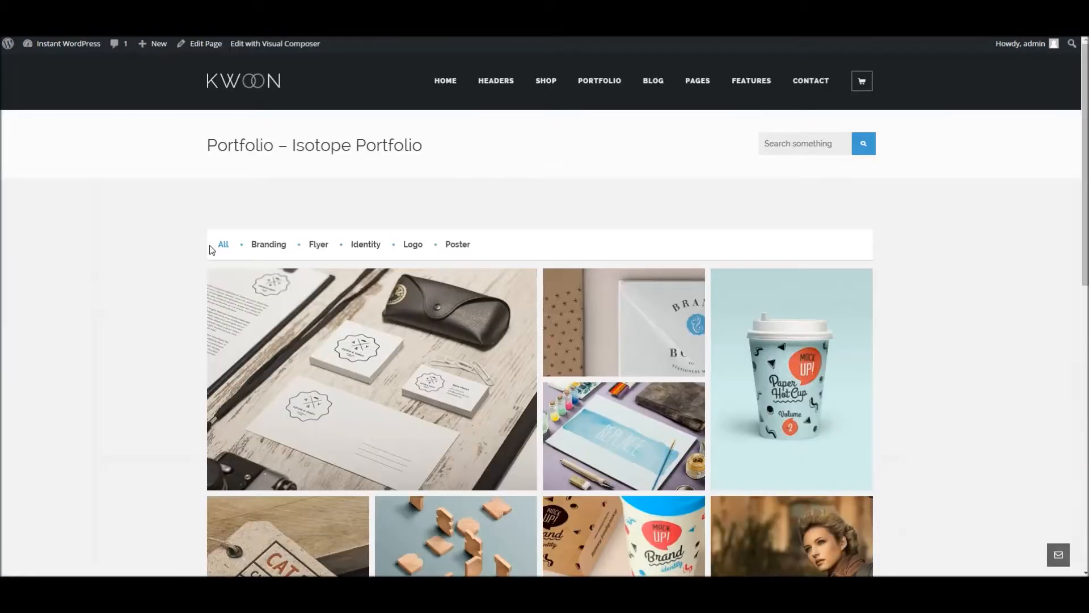
Step: Examine how the differently sized project tiles are arranged on the live Isotope Portfolio page
scroll(209, 250, "down", 2)
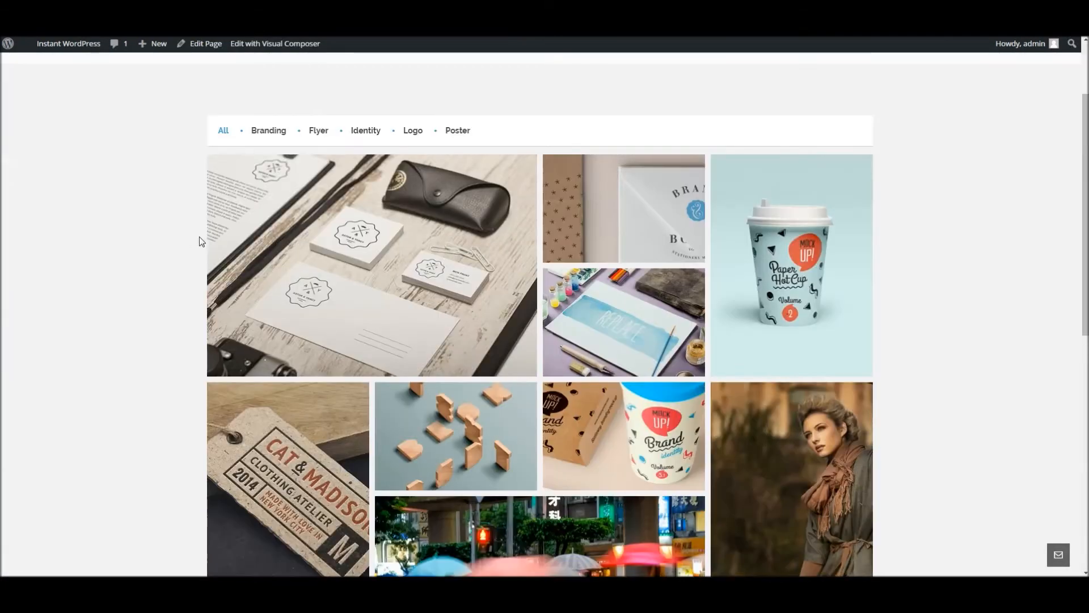
scroll(694, 267, "down", 5)
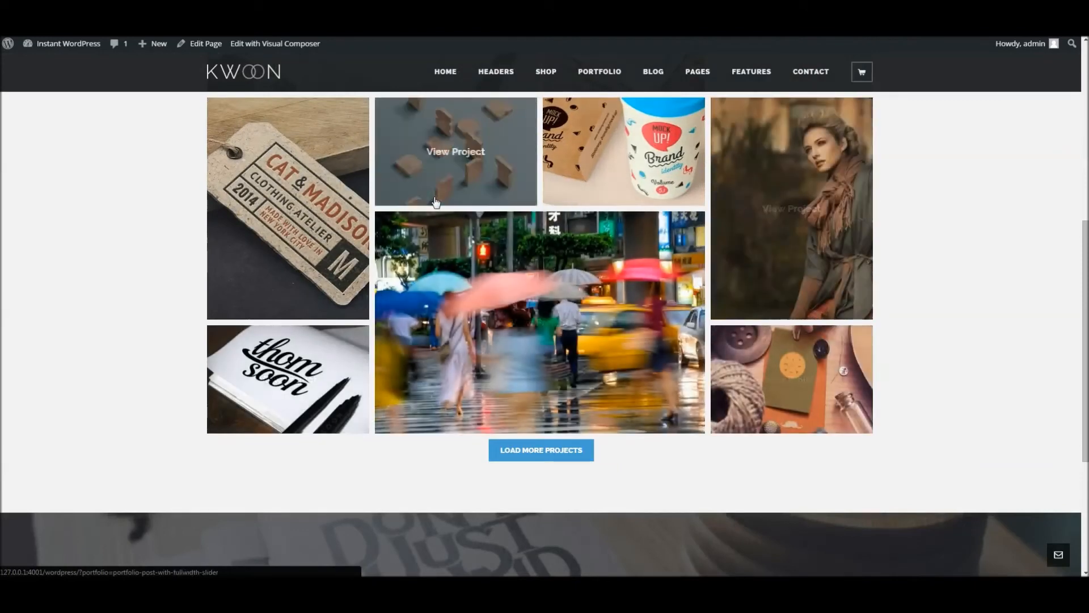
scroll(414, 284, "up", 2)
scroll(415, 283, "up", 1)
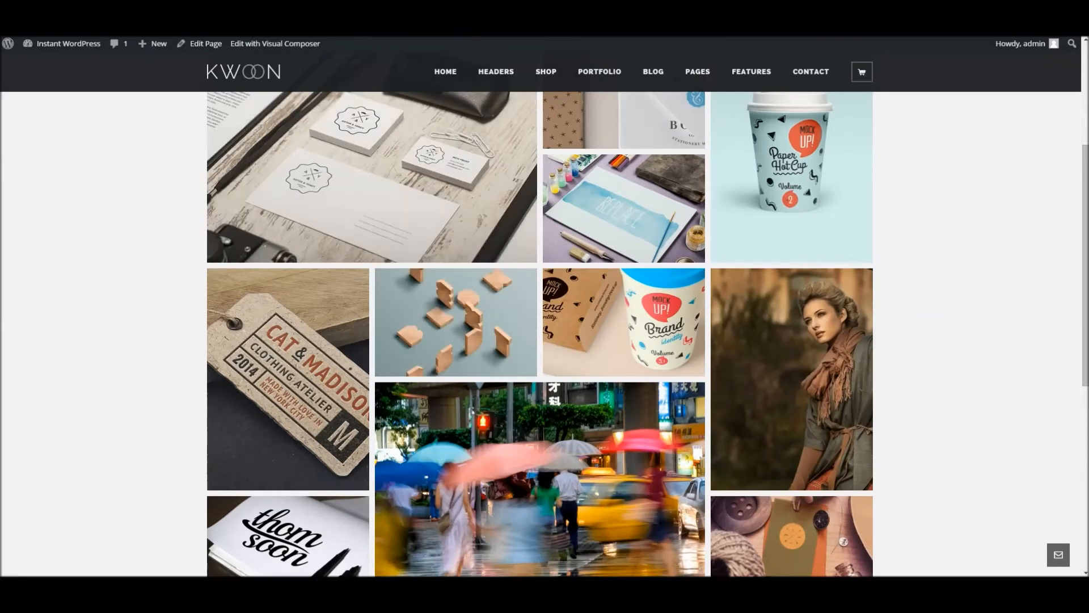
scroll(436, 162, "up", 2)
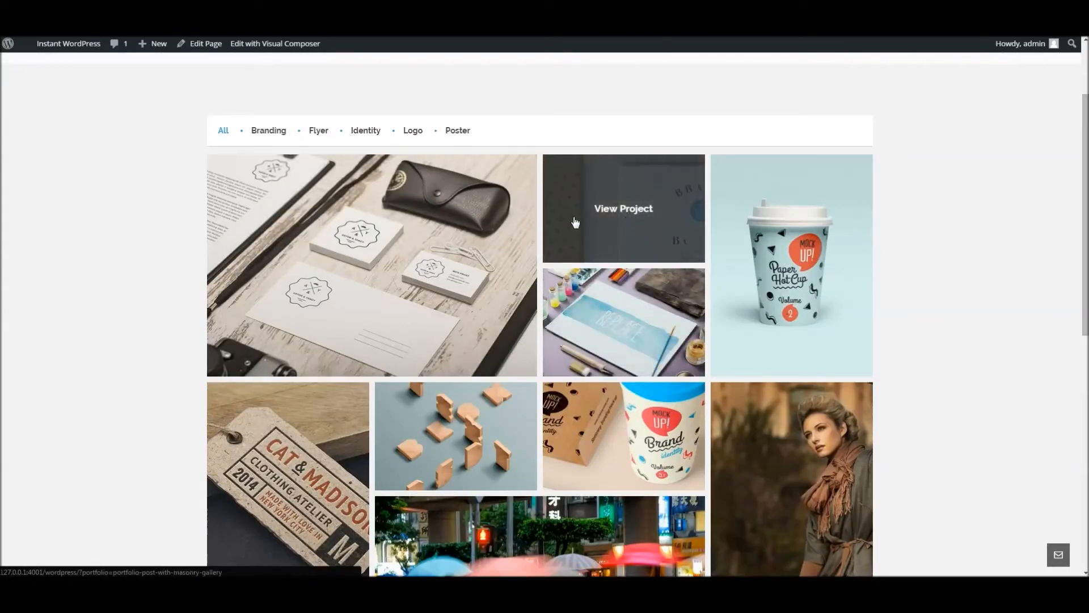
scroll(378, 245, "down", 1)
scroll(378, 245, "down", 1)
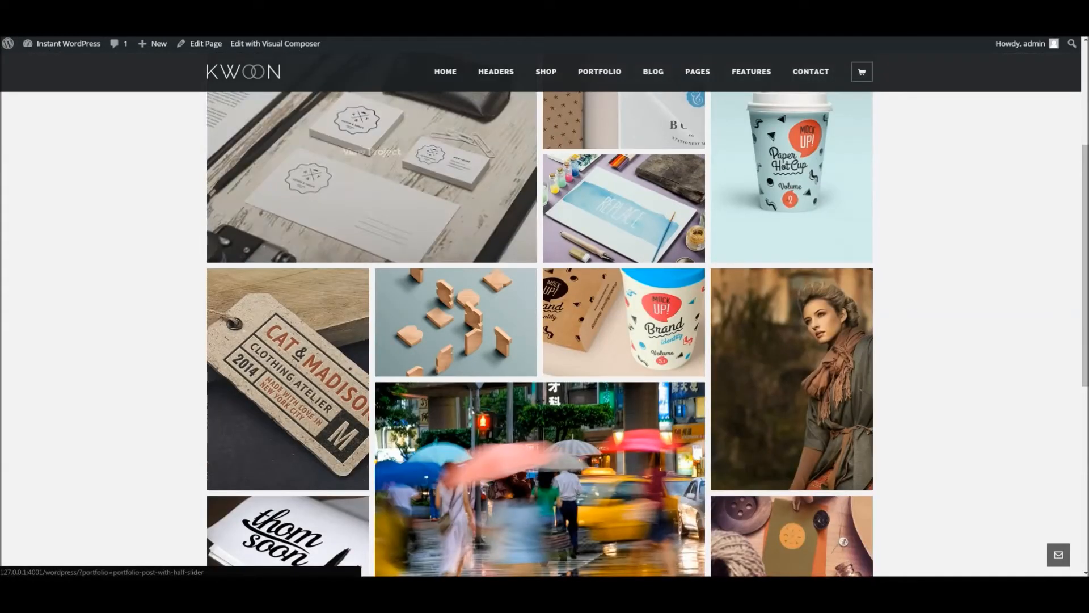
scroll(380, 170, "up", 1)
left_click(380, 215)
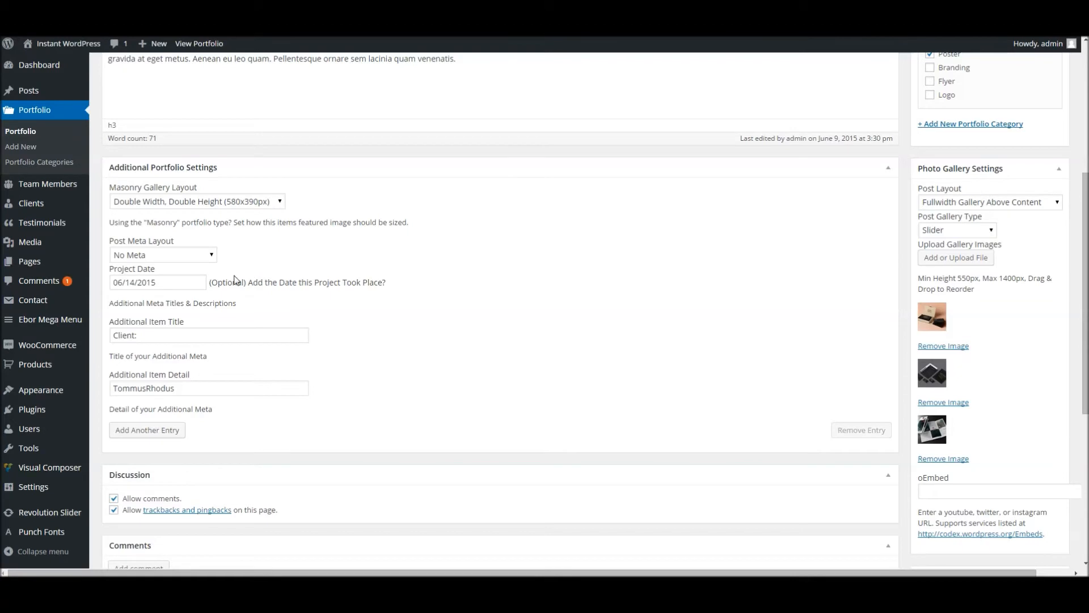
Step: Set the Masonry Gallery Layout to Normal Width, Normal Height (285x190px) and update the post
scroll(205, 259, "up", 1)
left_click(198, 258)
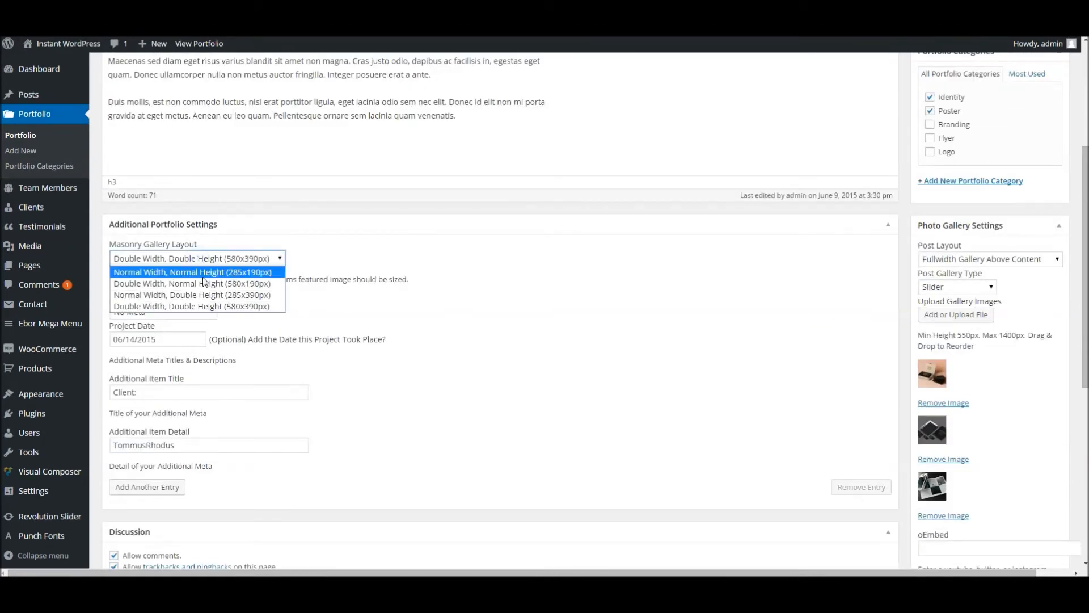
left_click(193, 273)
scroll(204, 277, "up", 3)
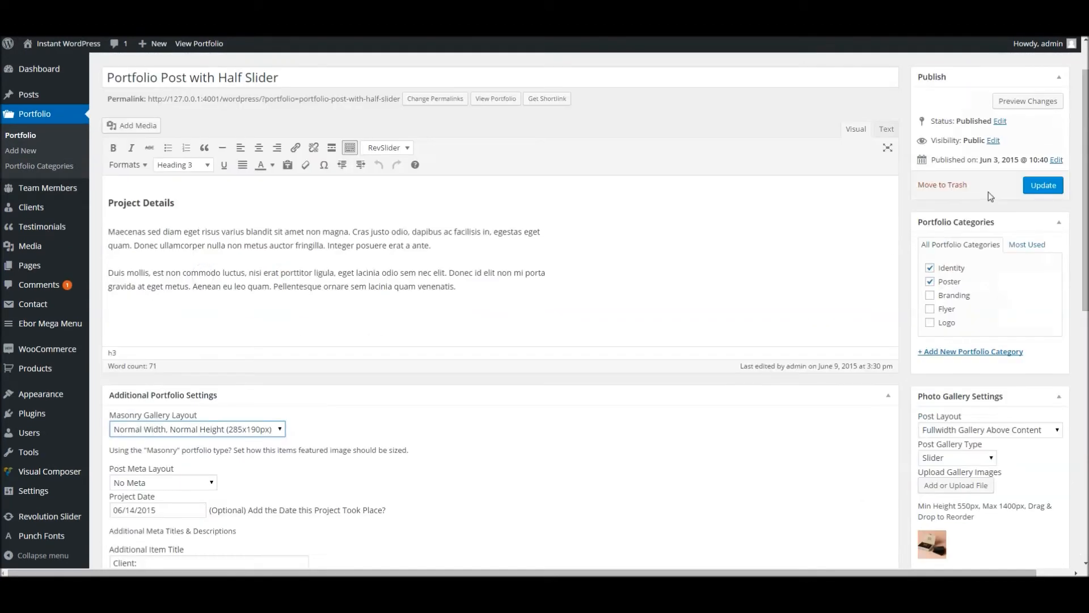
left_click(1043, 185)
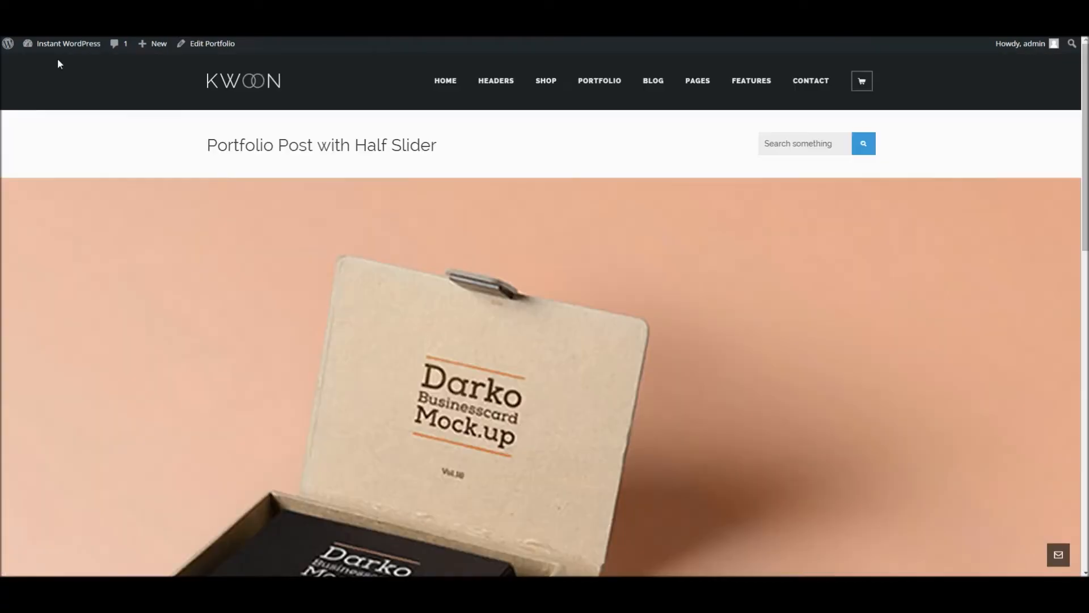
key("alt+Left")
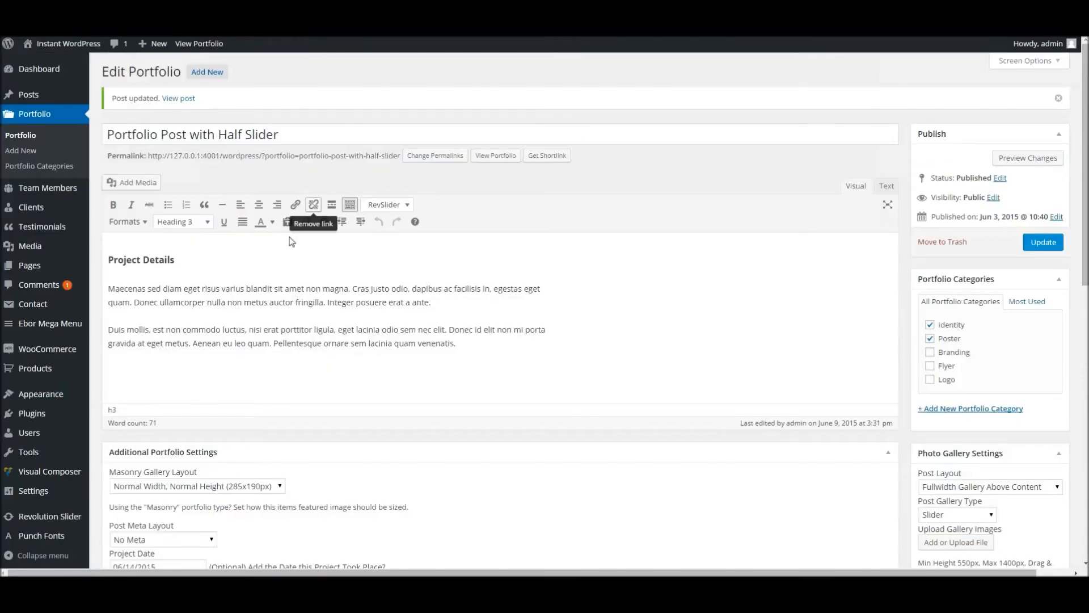
Step: Set the Masonry Gallery Layout to Double Width, Double Height (580x390px)
scroll(603, 352, "down", 5)
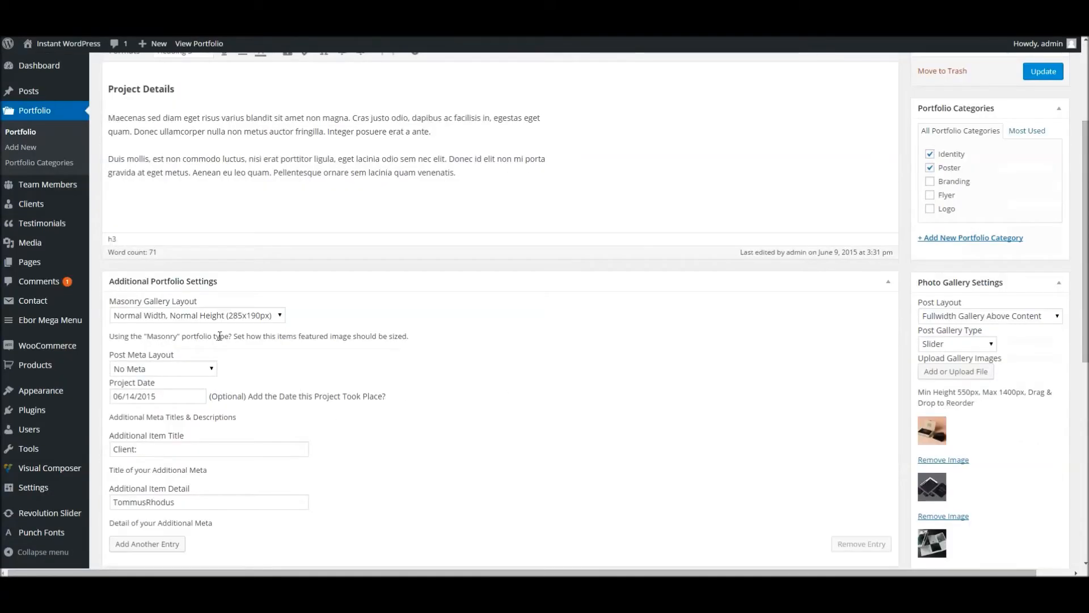
left_click(230, 315)
left_click(227, 363)
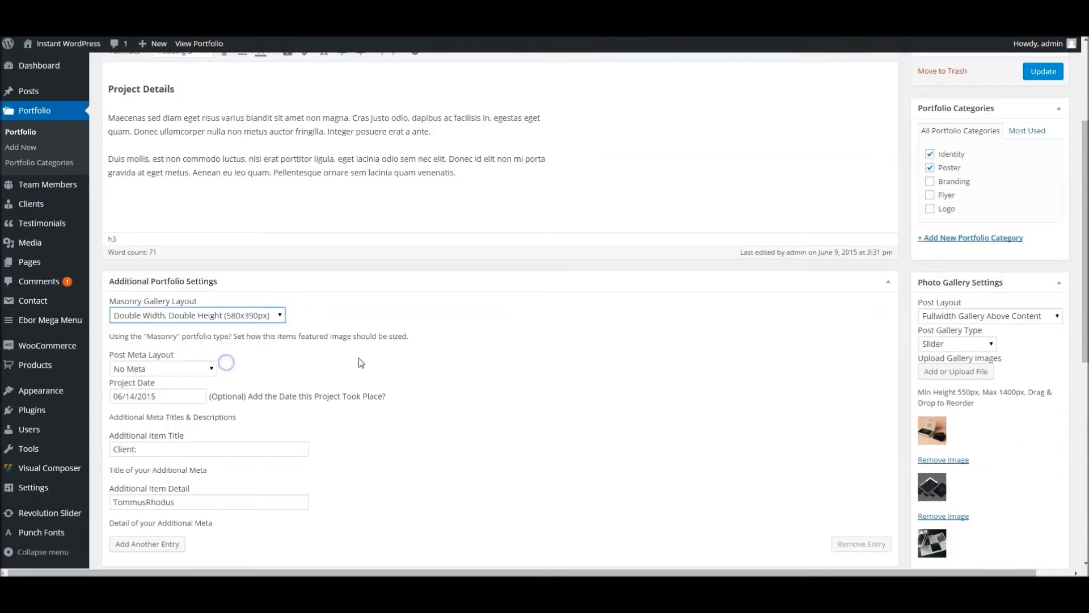
Step: Look over the post's gallery images, oEmbed and page title settings and compare them with the gallery on the live post page
scroll(395, 364, "down", 2)
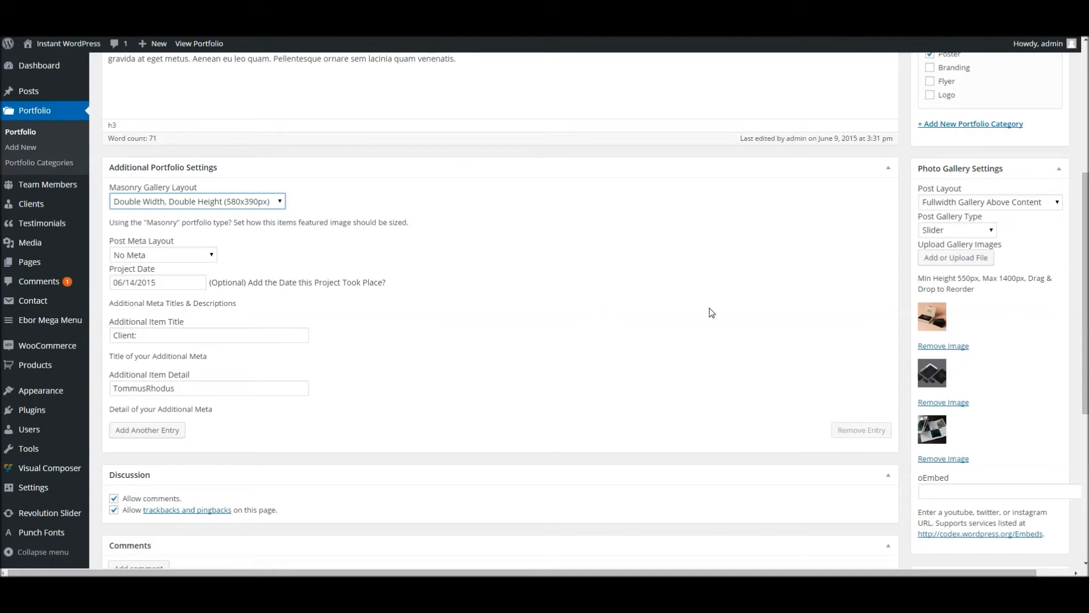
scroll(716, 312, "up", 1)
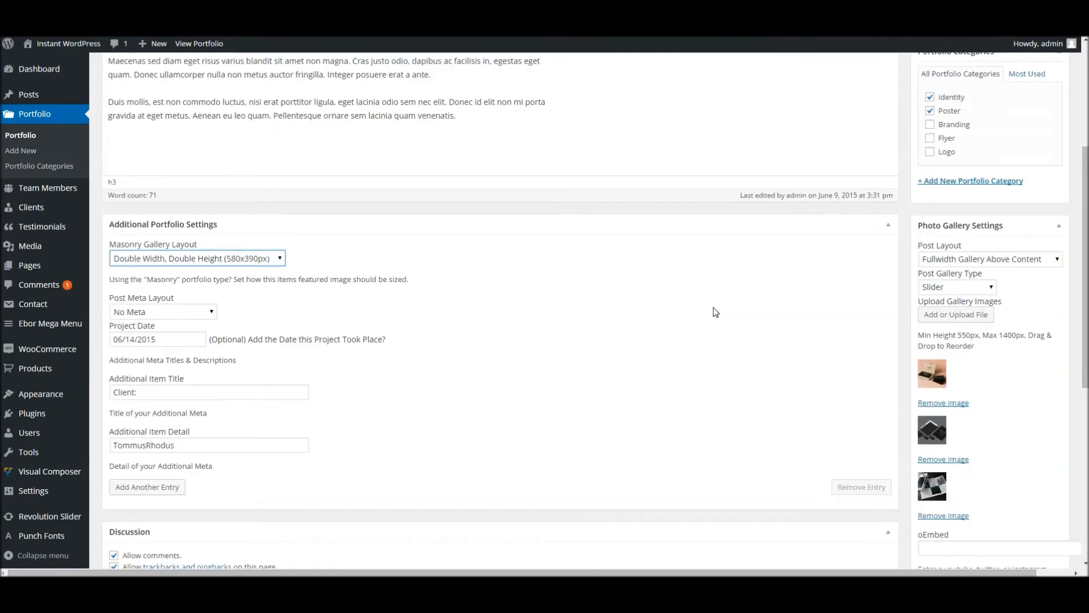
scroll(716, 312, "up", 2)
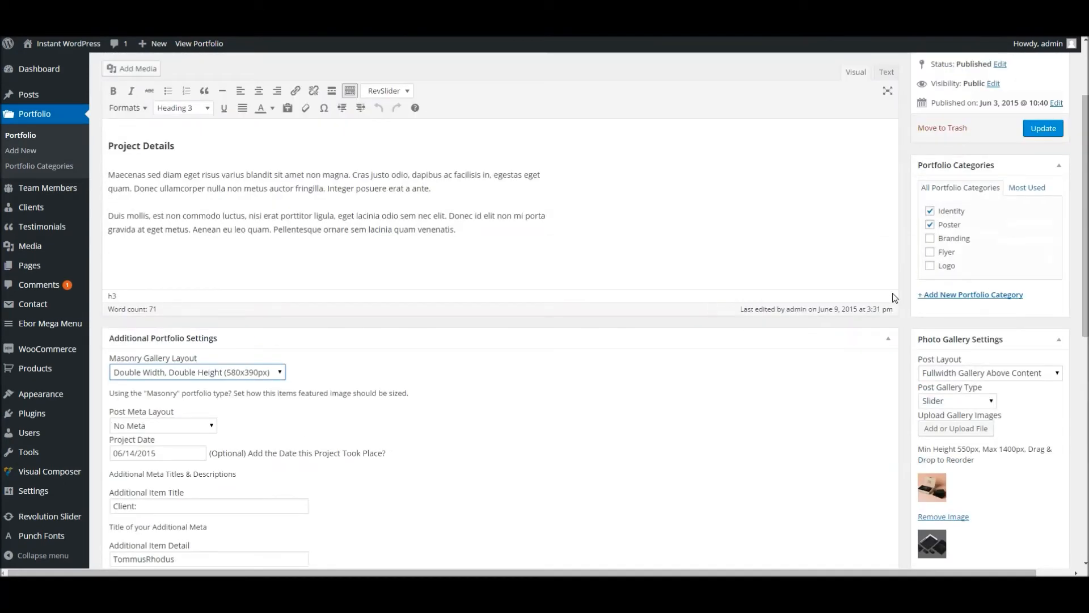
scroll(895, 297, "down", 2)
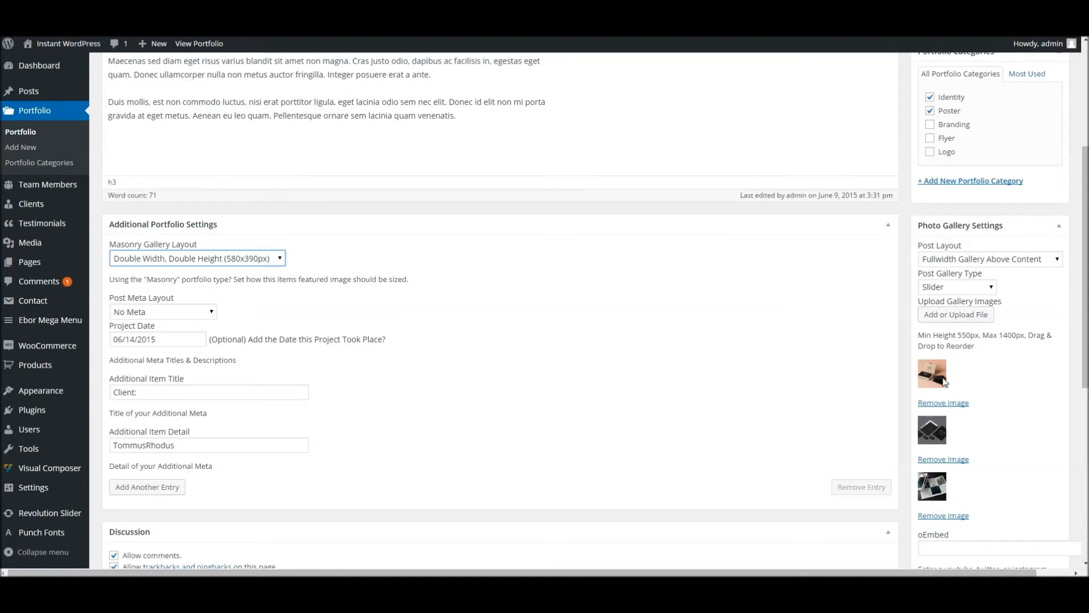
scroll(936, 379, "down", 5)
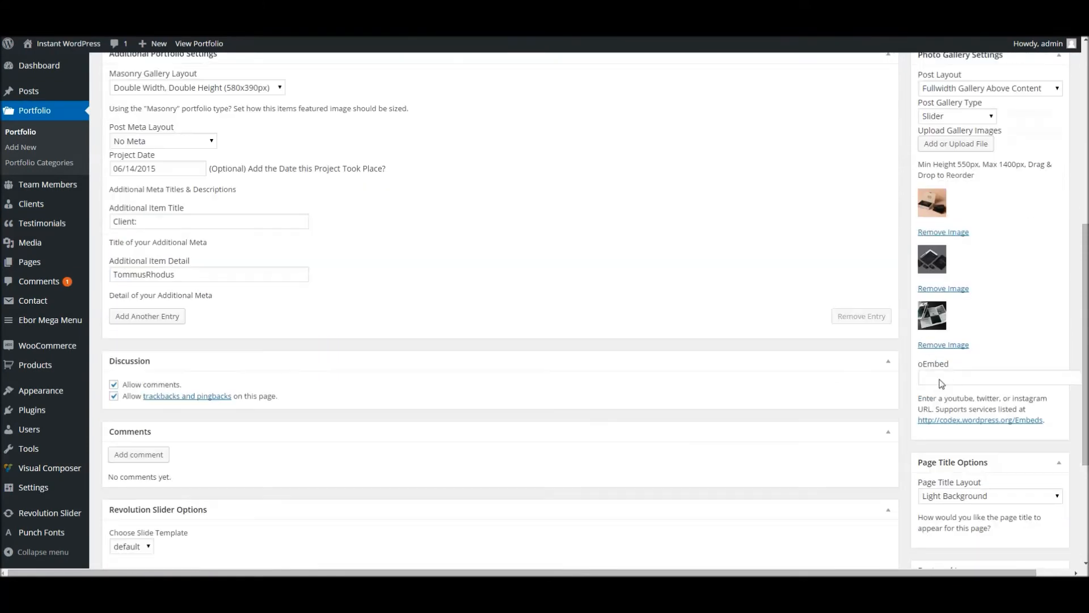
scroll(940, 379, "down", 2)
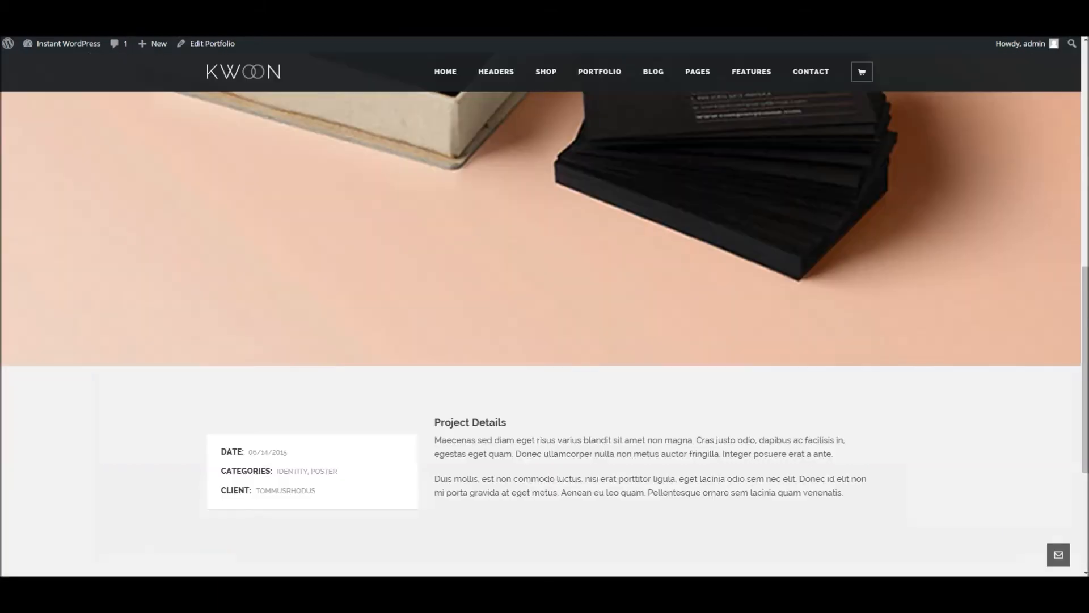
scroll(404, 231, "up", 10)
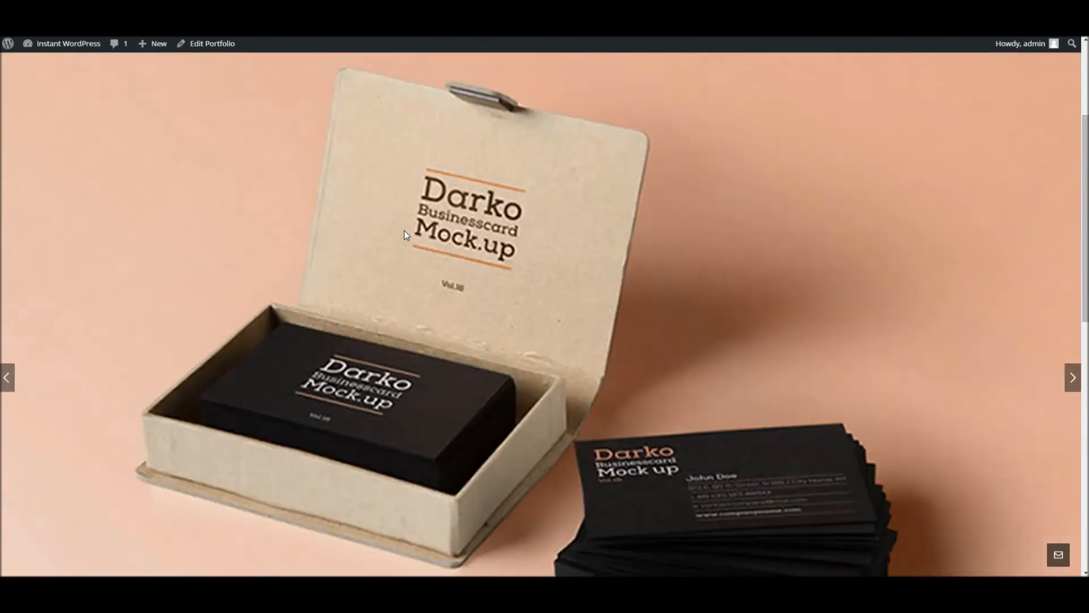
scroll(404, 230, "down", 14)
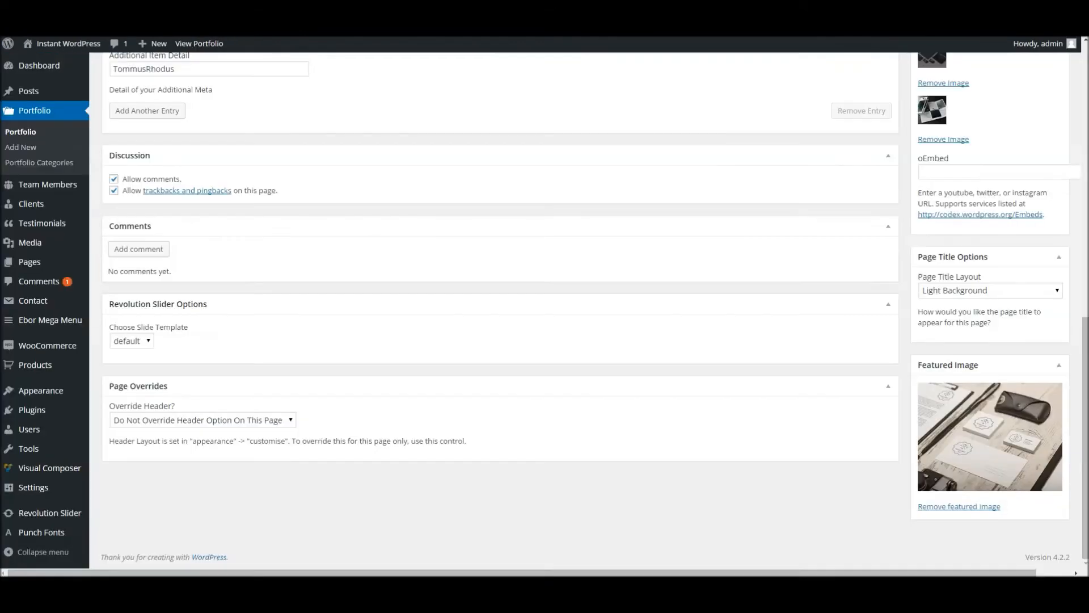
Step: Review the portfolio categories, gallery images and featured image, and examine how the gallery sits above the content on the live page
scroll(994, 291, "up", 9)
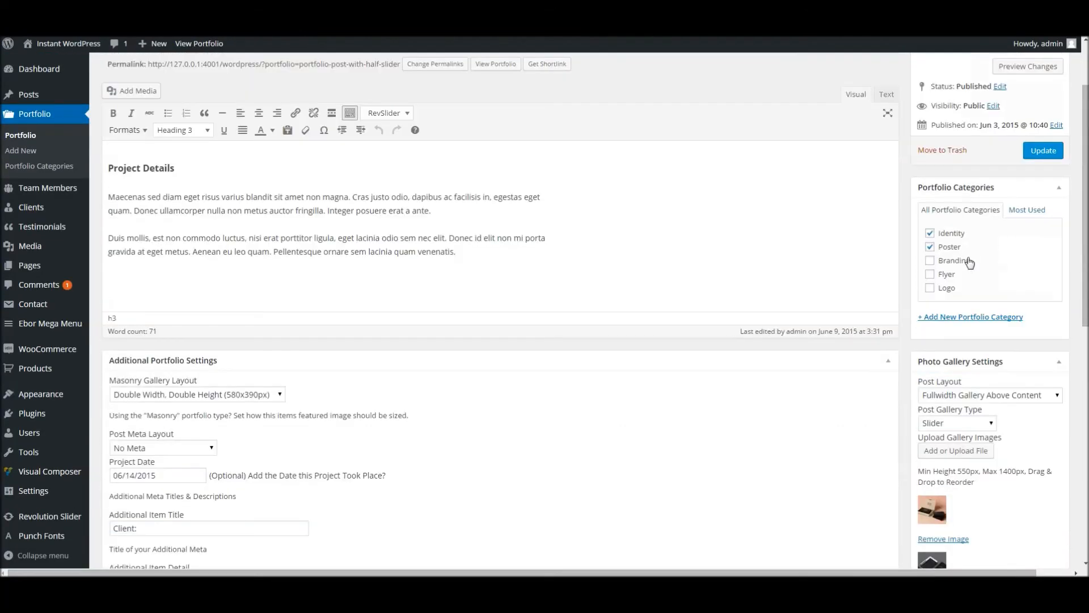
scroll(967, 259, "down", 3)
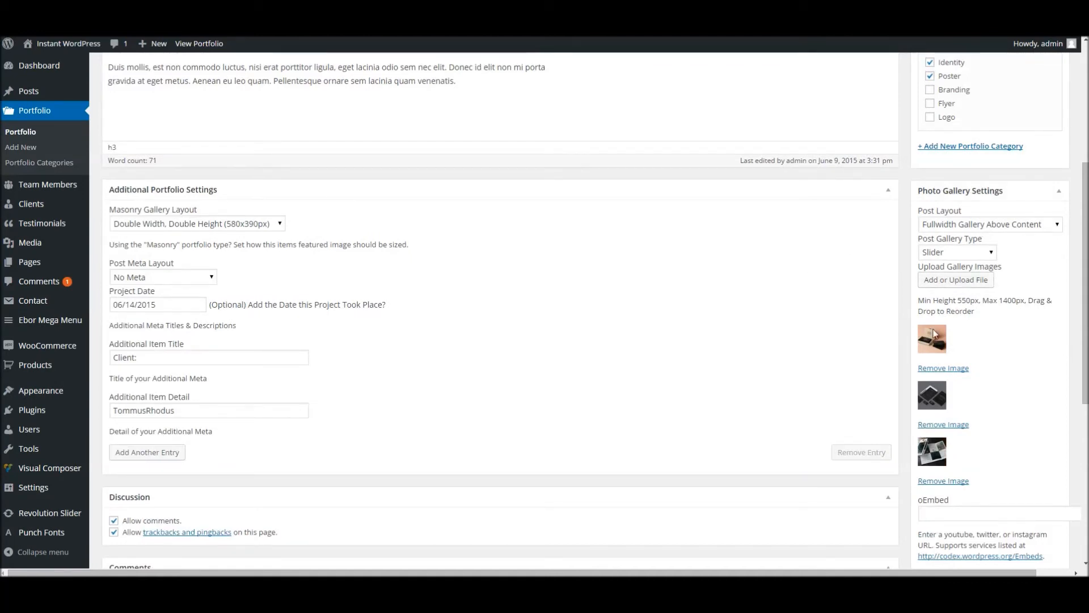
scroll(945, 284, "down", 6)
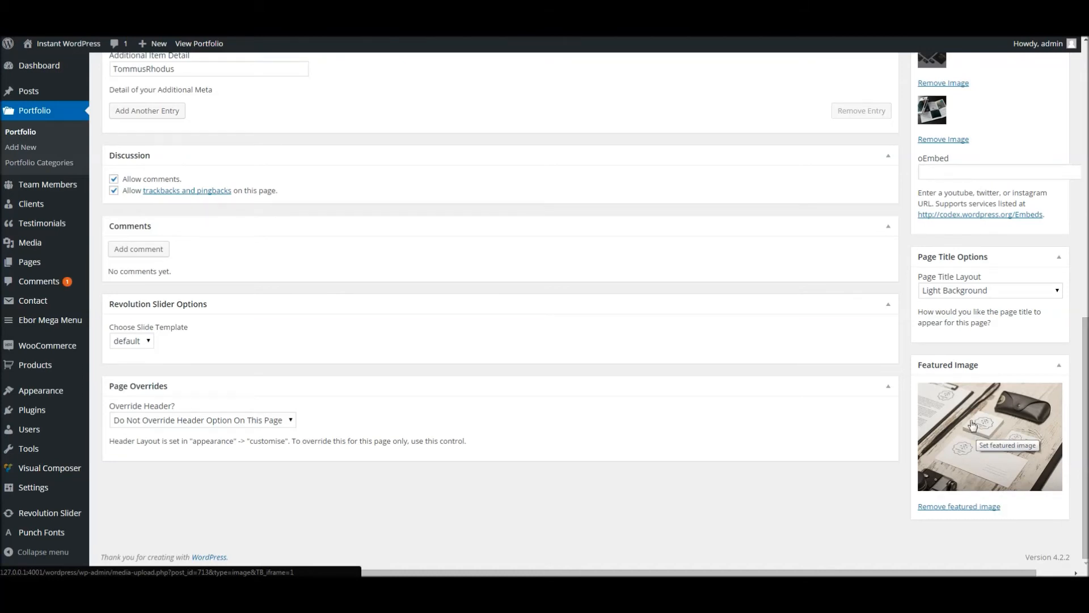
scroll(877, 331, "up", 7)
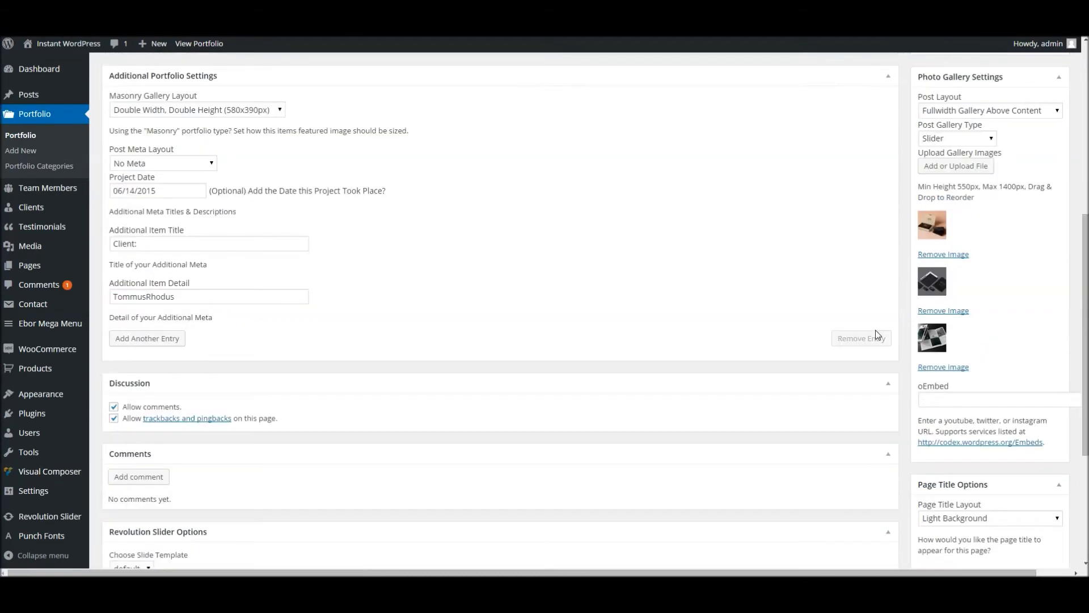
scroll(878, 334, "up", 1)
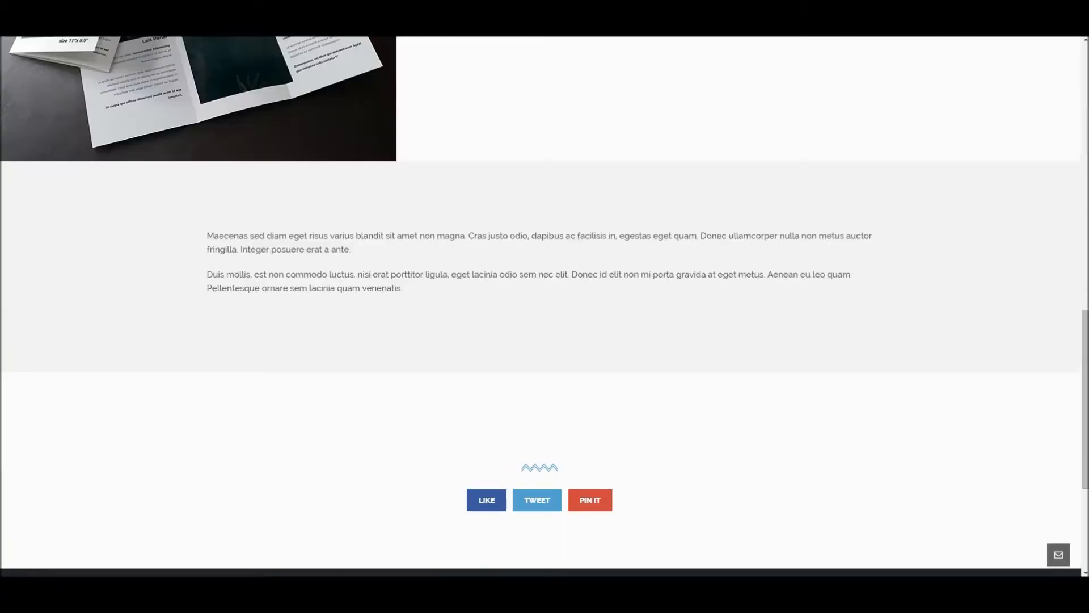
scroll(495, 206, "up", 5)
scroll(436, 160, "up", 4)
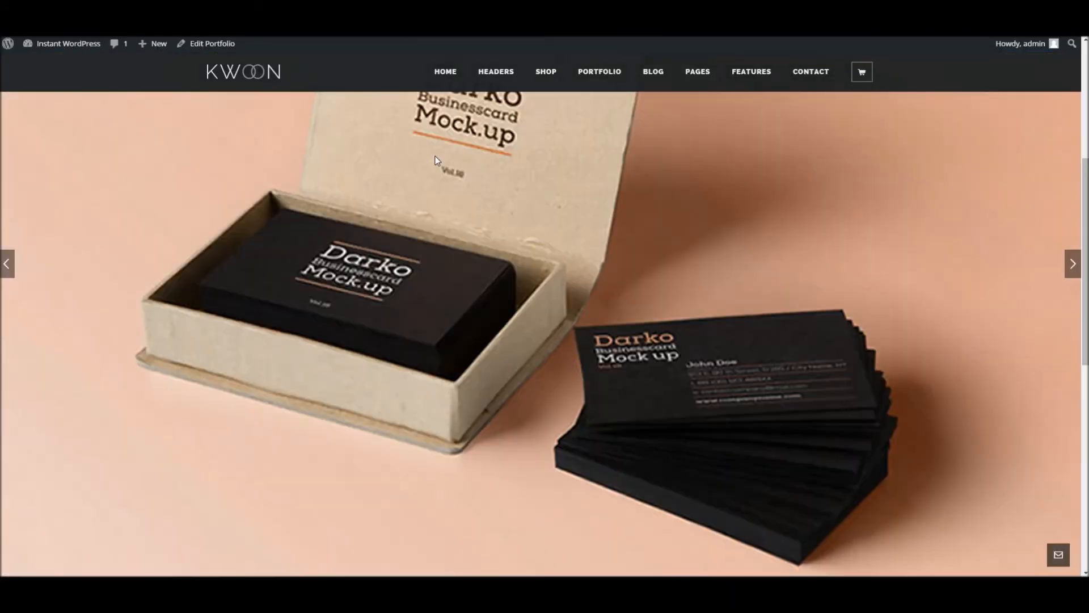
scroll(412, 293, "down", 6)
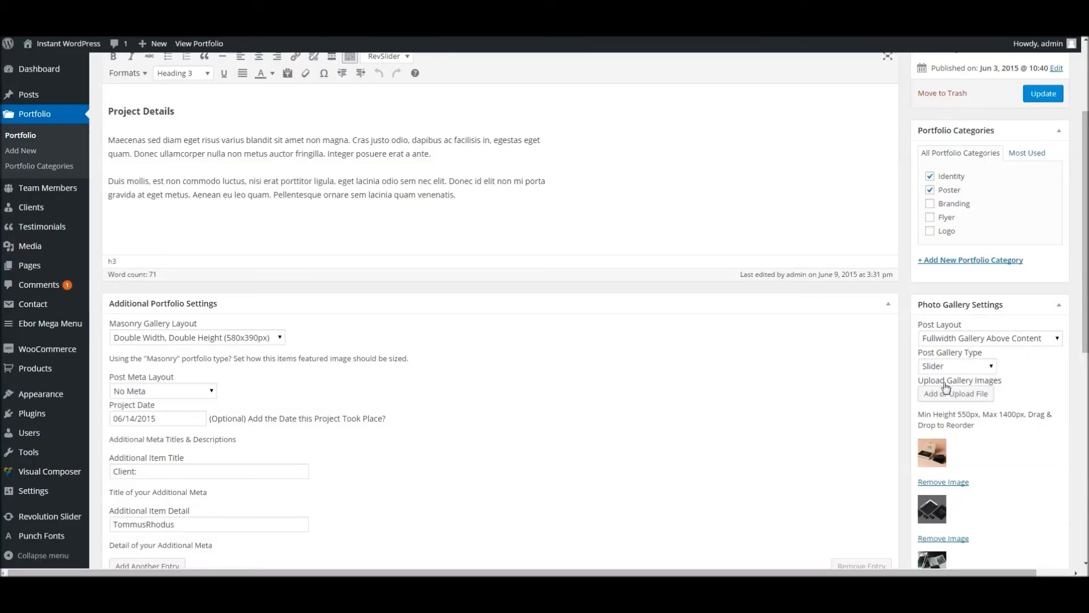
Step: Set the Post Gallery Type to Carousel in the Photo Gallery Settings
left_click(945, 366)
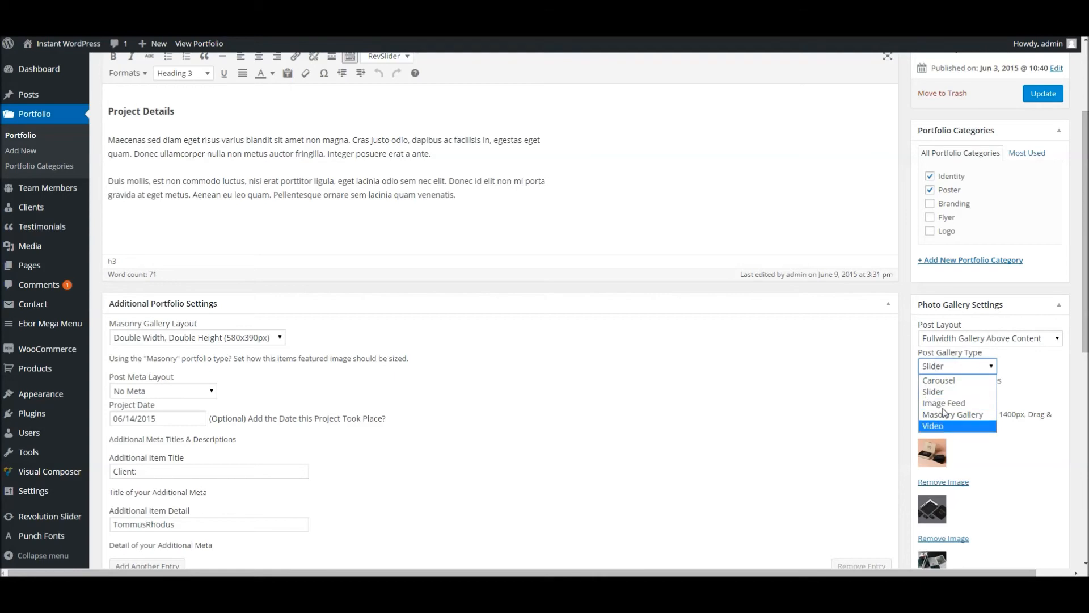
left_click(938, 380)
scroll(963, 404, "down", 2)
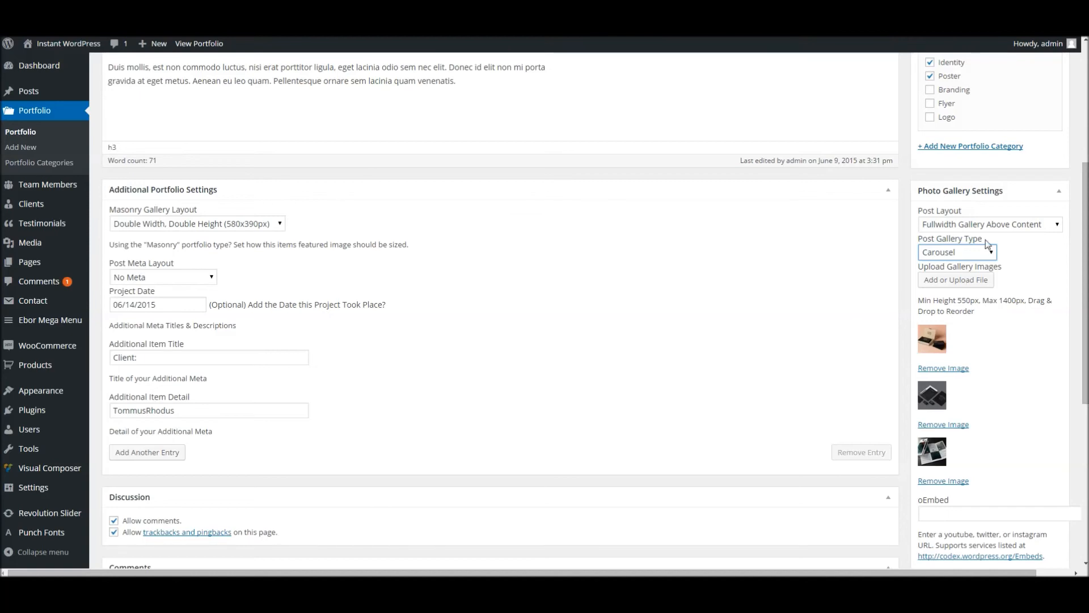
Step: Set the Post Layout to Gallery Left, Content Right, keep the Carousel gallery type and update the post
scroll(849, 252, "up", 3)
left_click(977, 395)
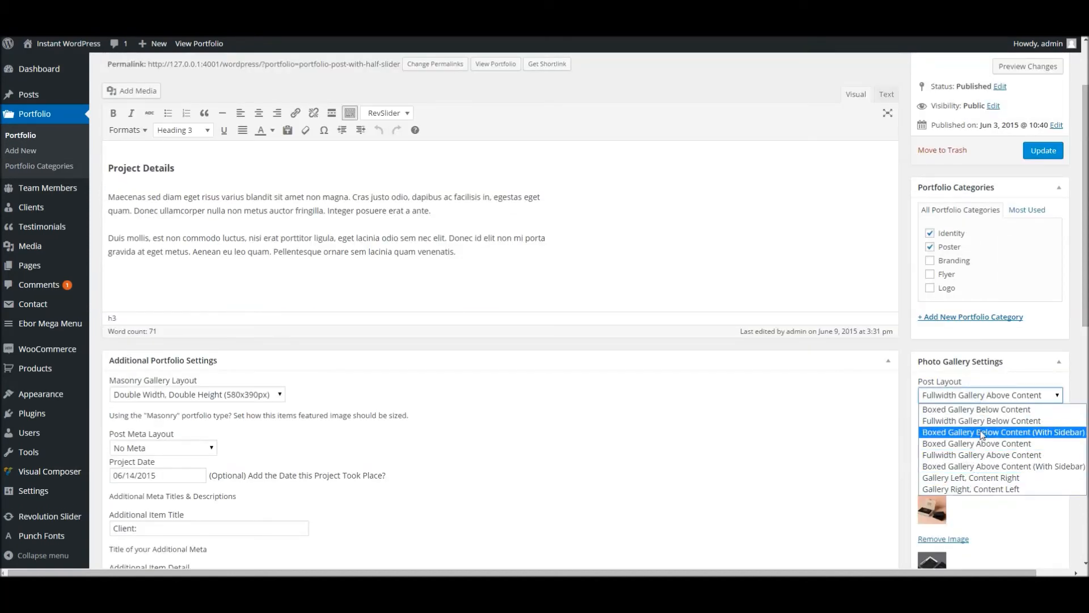
left_click(975, 478)
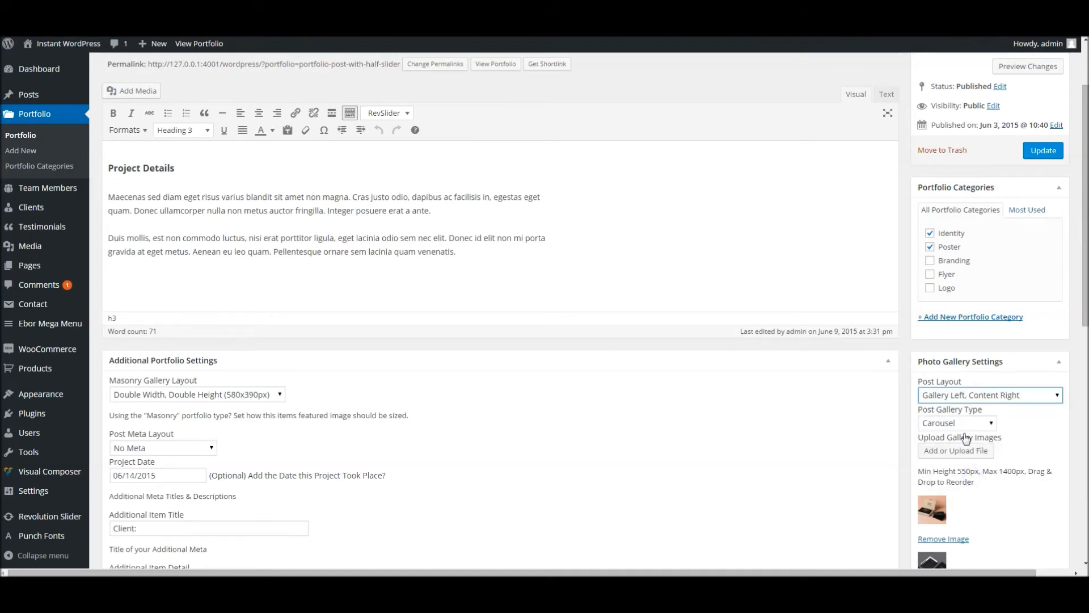
left_click(951, 425)
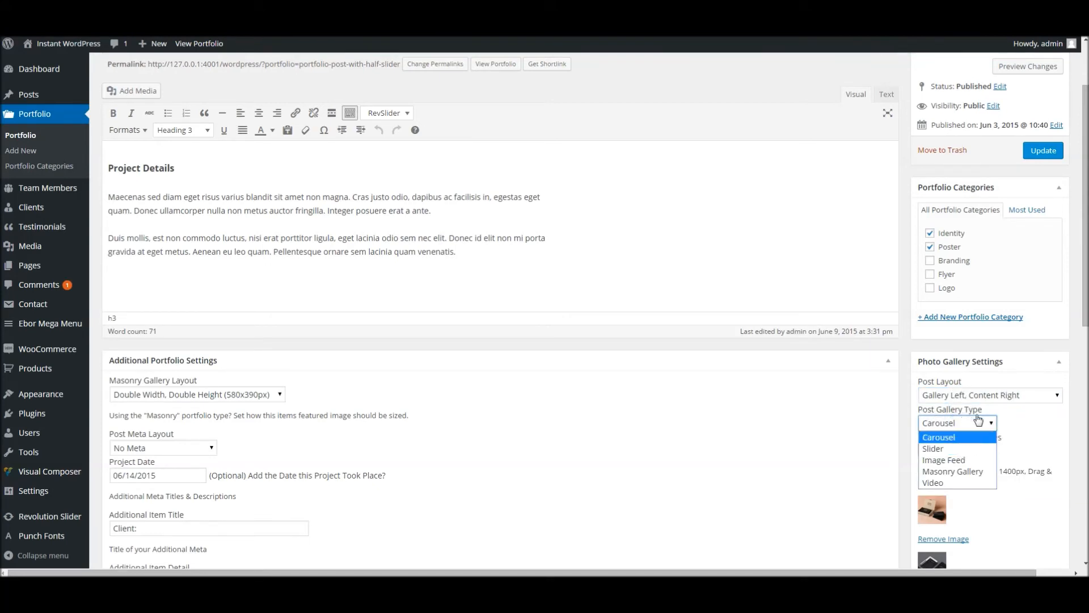
left_click(939, 436)
left_click(1042, 151)
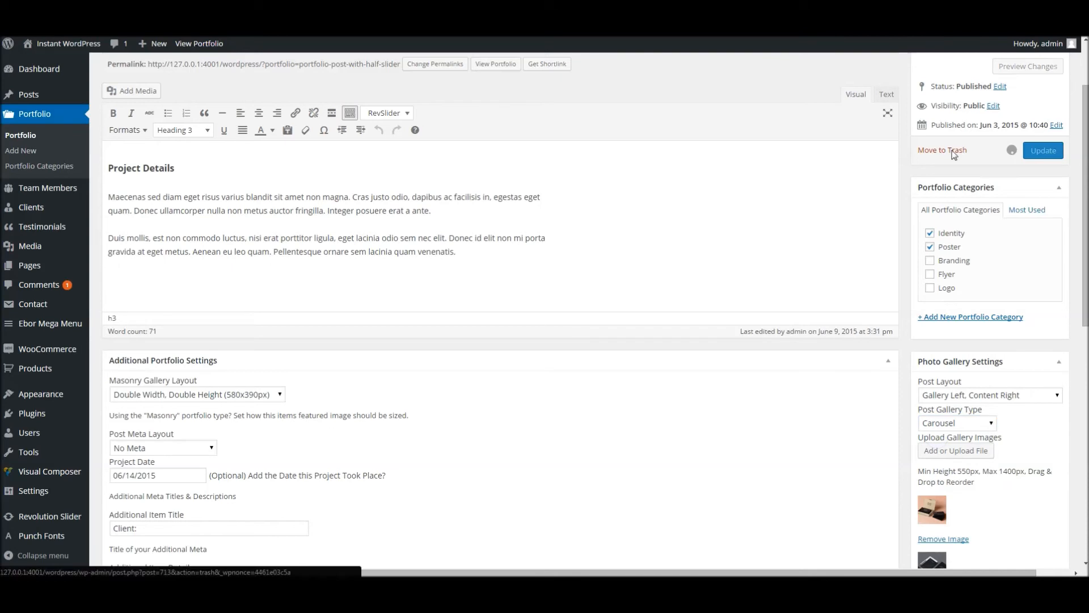
Step: Reload the live portfolio post and check how the gallery, project details and meta are arranged
left_click(427, 6)
right_click(427, 6)
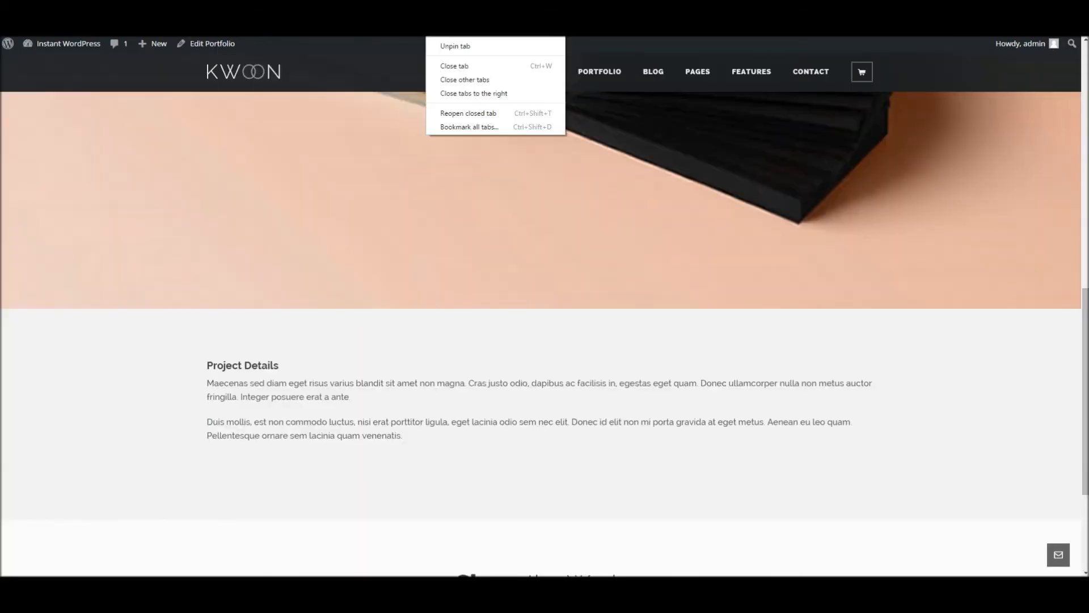
left_click(445, 20)
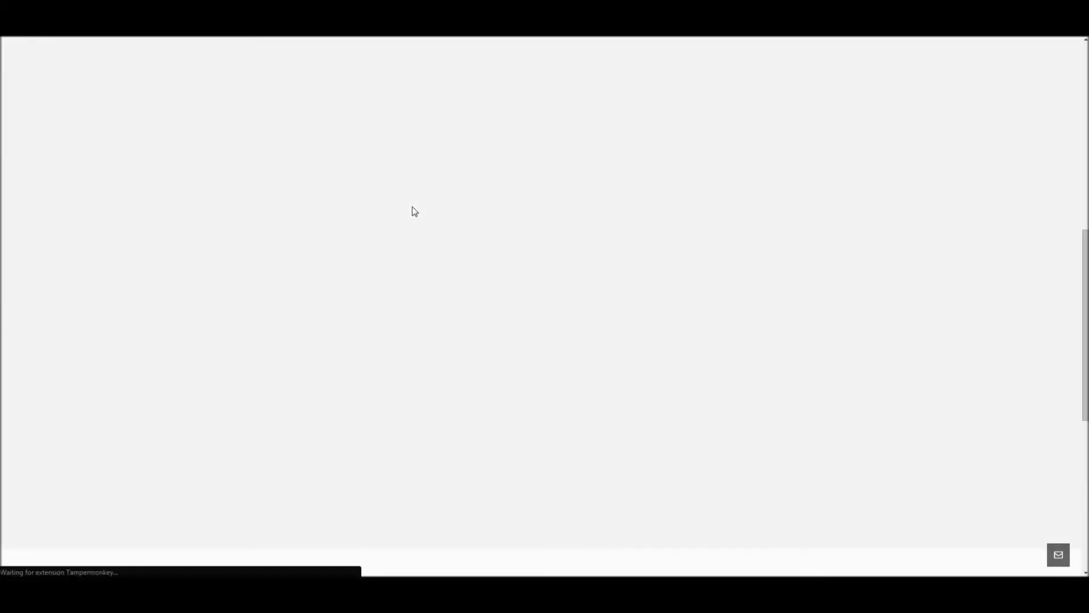
scroll(415, 211, "up", 3)
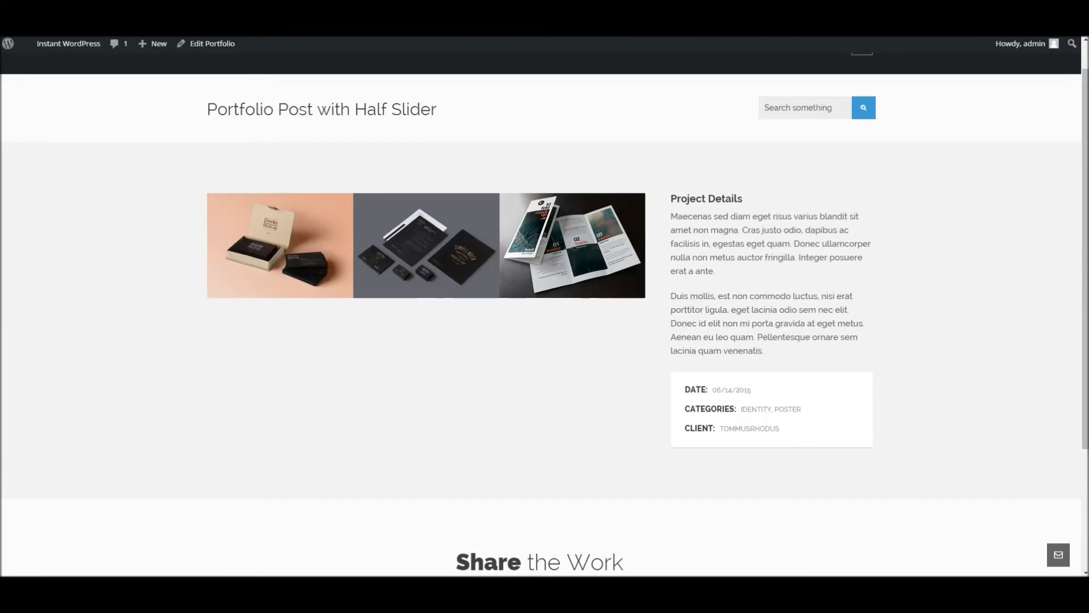
Step: Set the Post Layout to Boxed Gallery Above Content in the post editor and reload the live post
left_click(465, 31)
scroll(973, 365, "down", 2)
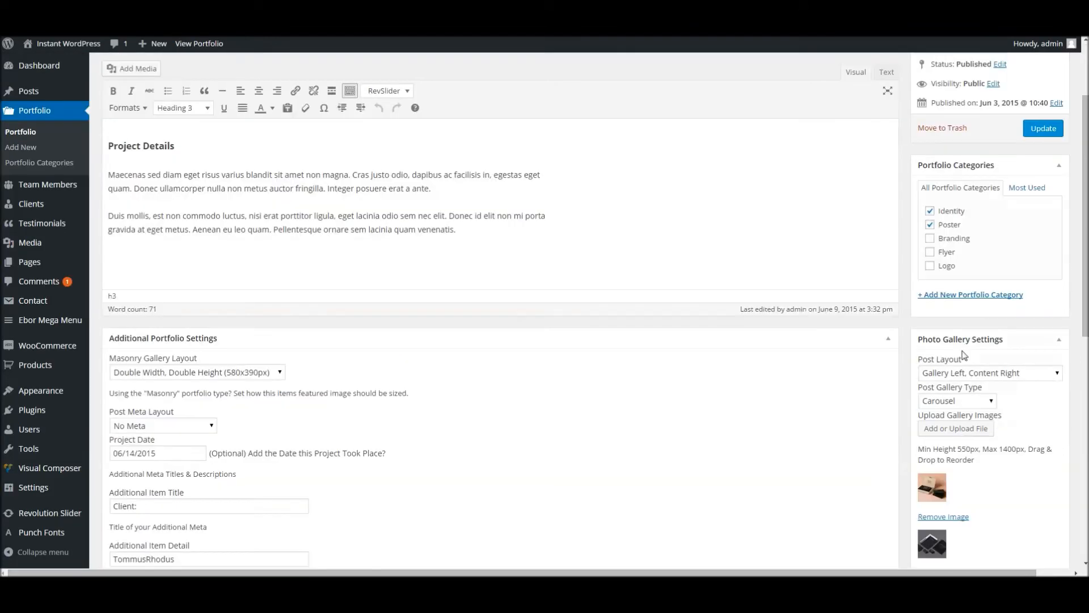
left_click(968, 372)
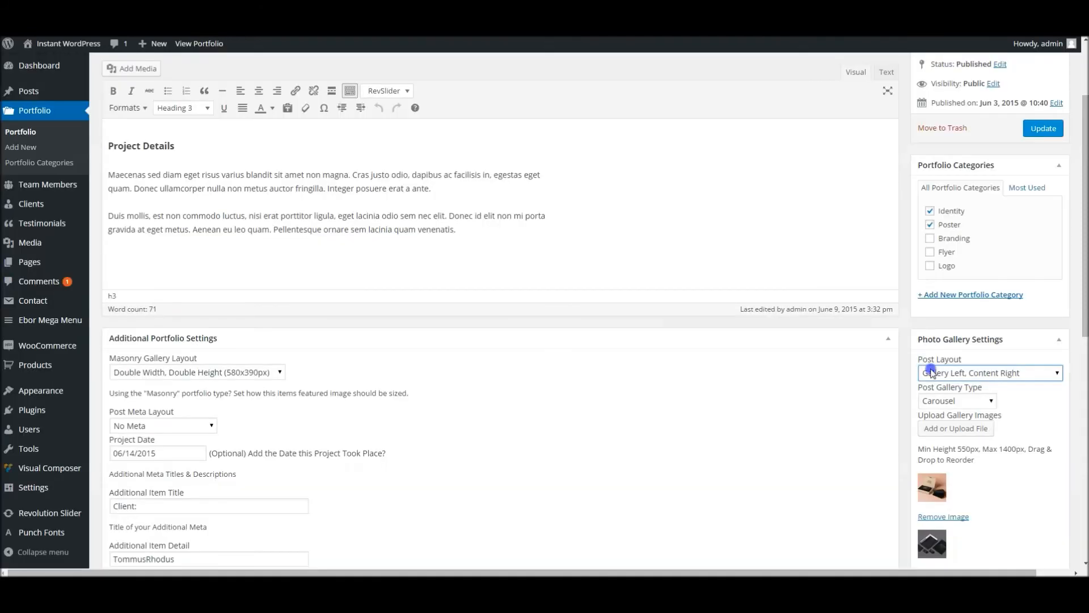
left_click(930, 372)
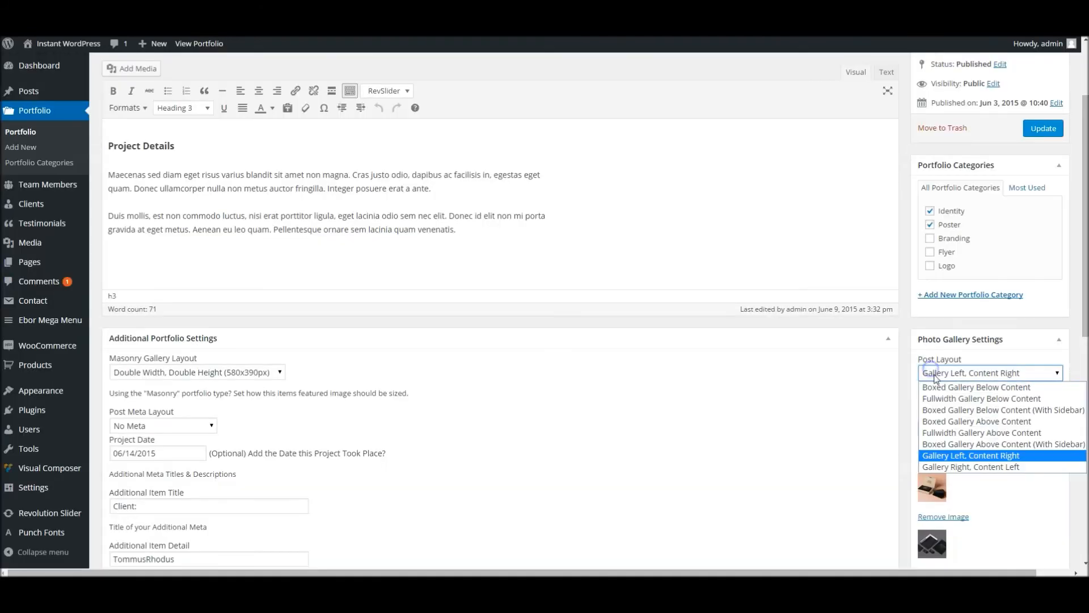
left_click(998, 423)
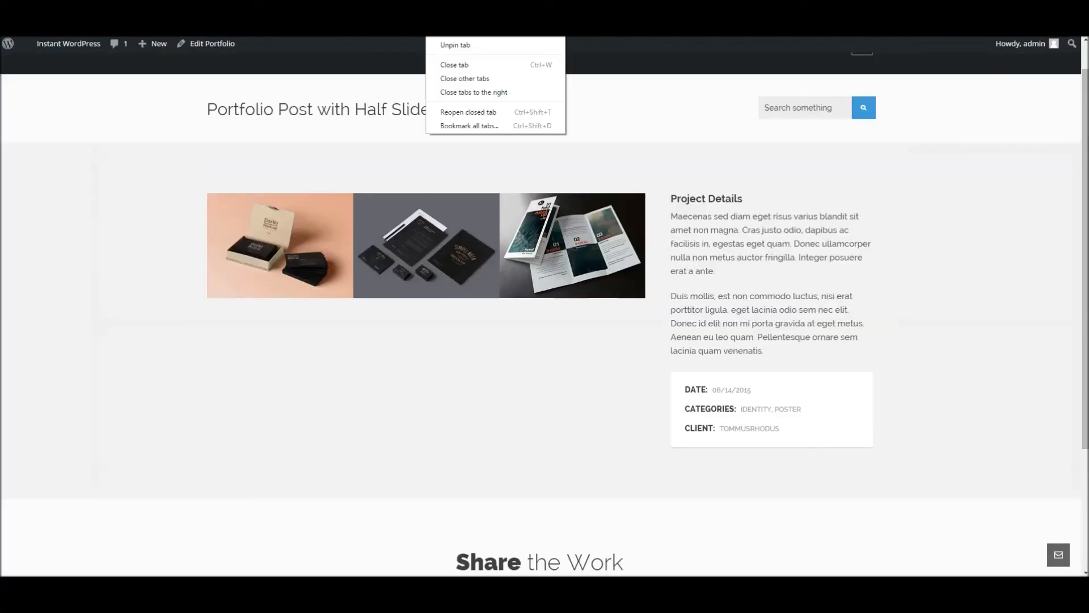
key("ctrl+r")
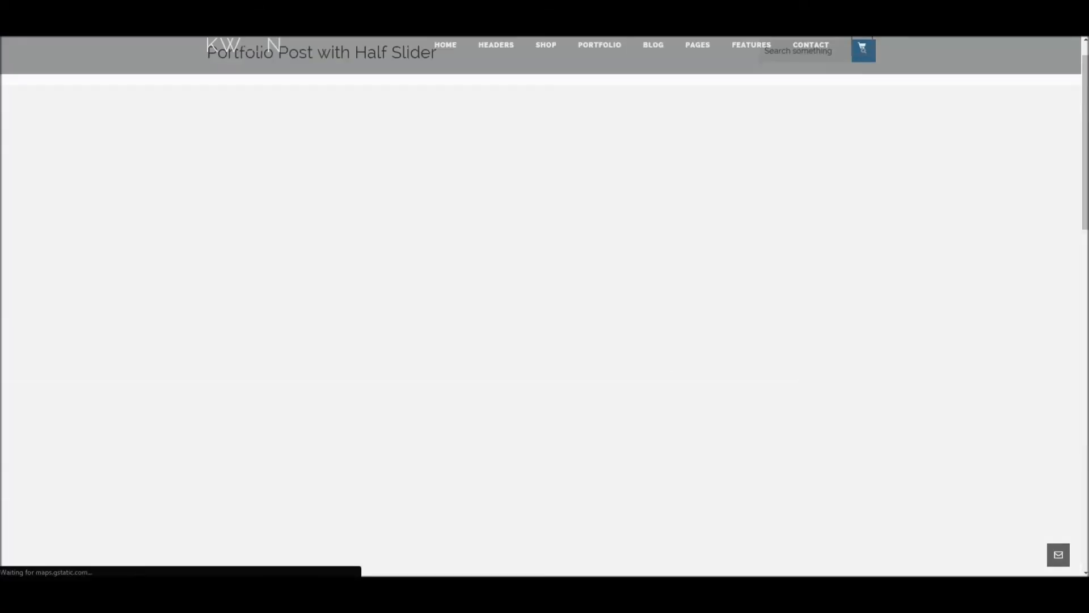
Step: Set the Post Gallery Type to Image Feed with the Boxed Gallery Above Content layout and update the post
scroll(604, 261, "down", 1)
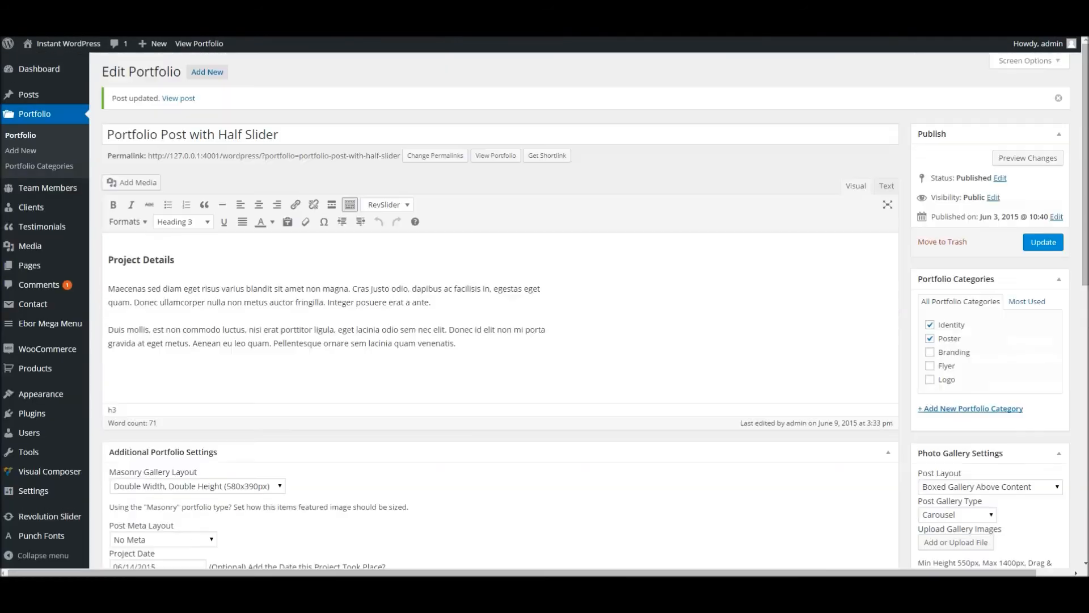
scroll(954, 329, "down", 2)
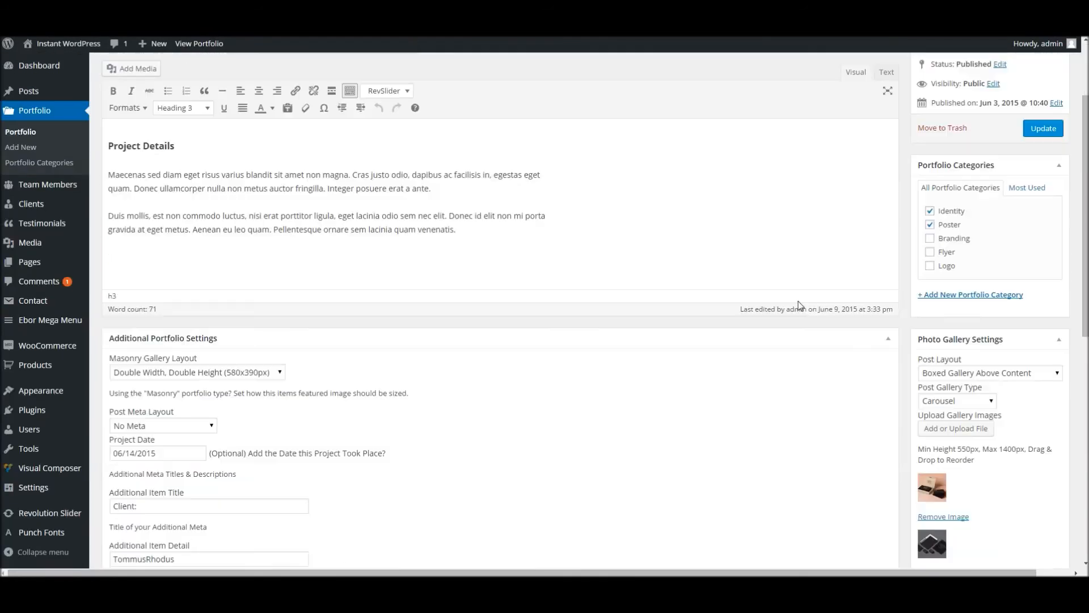
left_click(991, 399)
left_click(953, 434)
scroll(1053, 223, "up", 2)
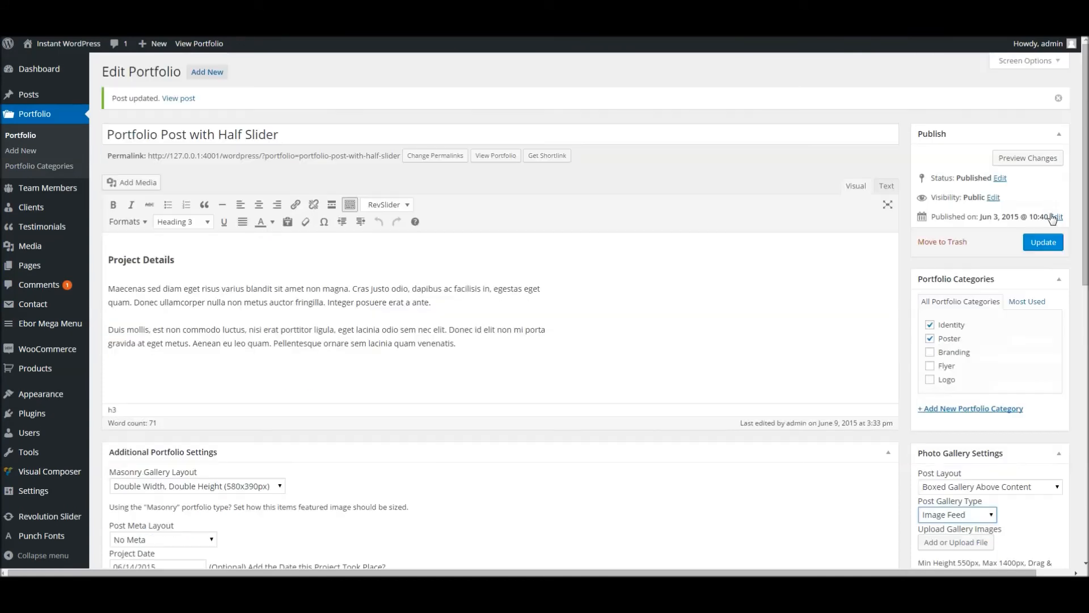
left_click(1042, 241)
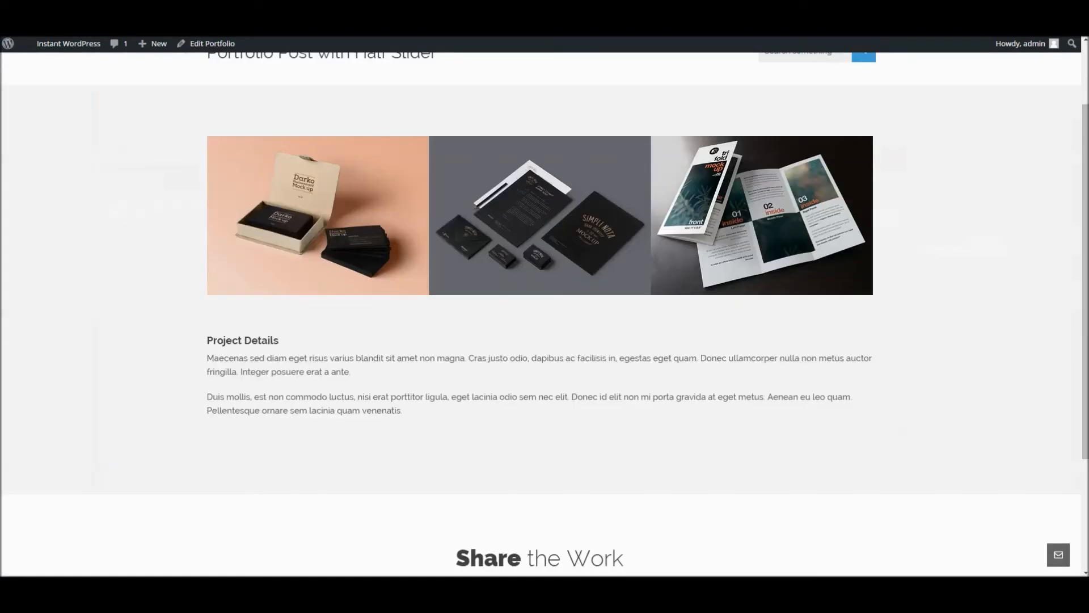
Step: Reload the live Half Slider post and look through the image feed and the content below it
right_click(425, 36)
left_click(450, 44)
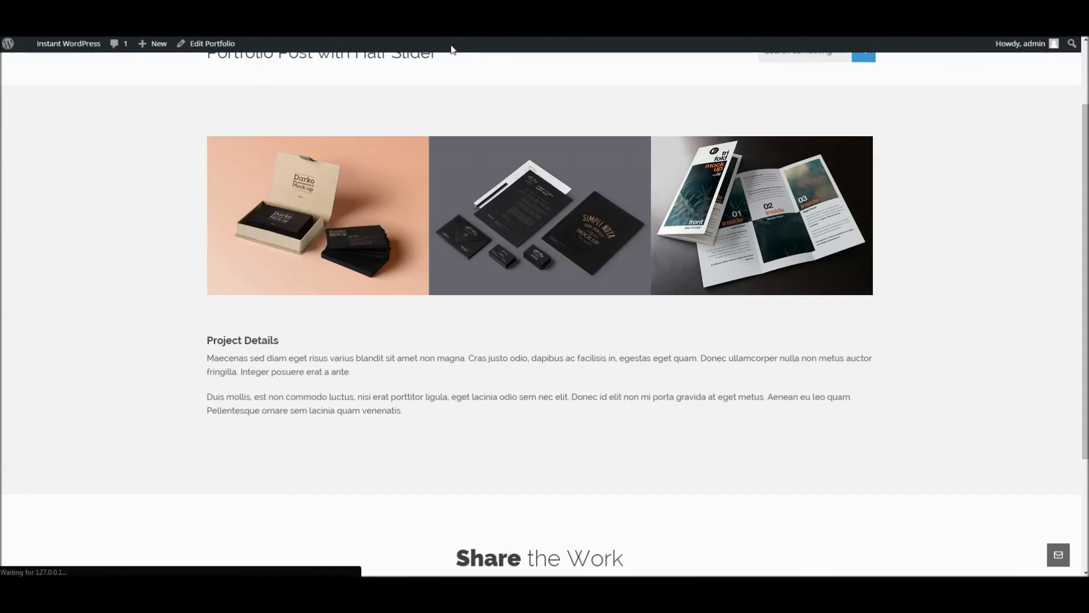
scroll(394, 192, "down", 4)
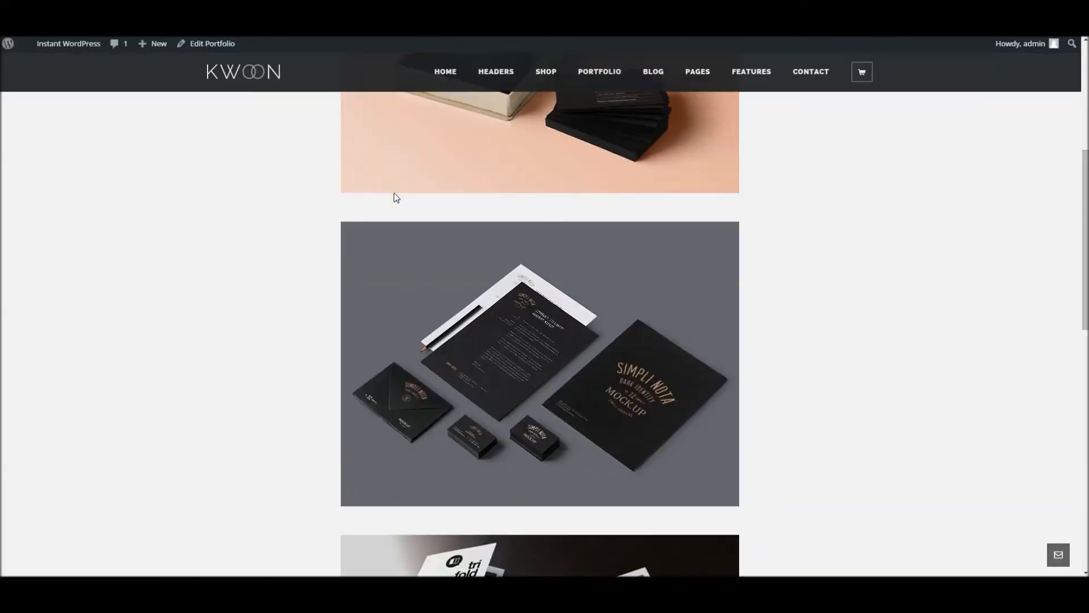
scroll(396, 197, "down", 10)
scroll(396, 197, "up", 13)
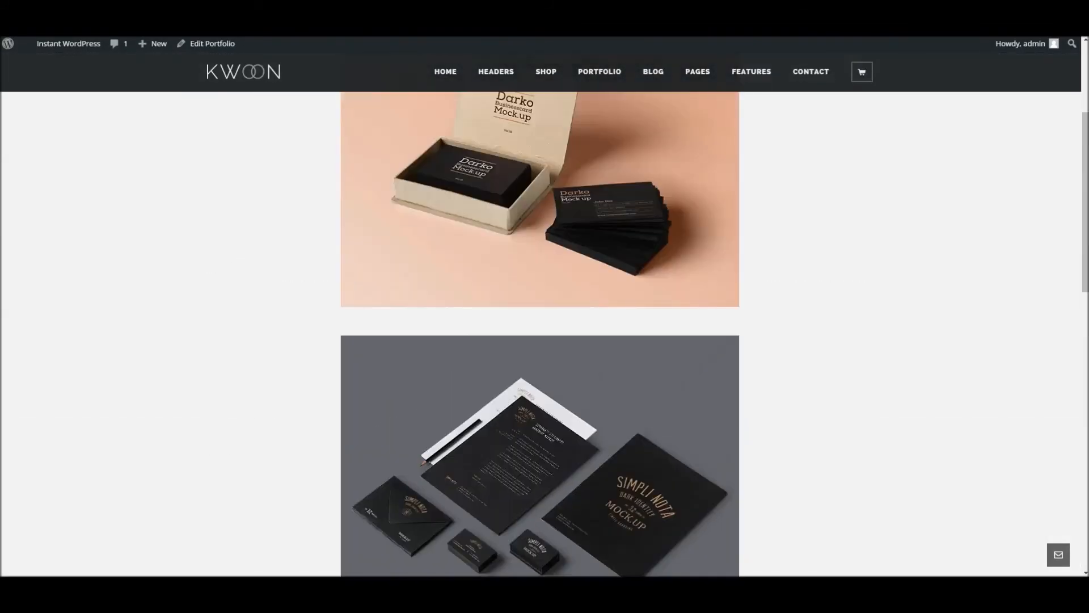
Step: Return to the post editor, set the Post Gallery Type to Masonry Gallery and update the post
key("ctrl+shift+Tab")
left_click_drag(957, 502, 960, 513)
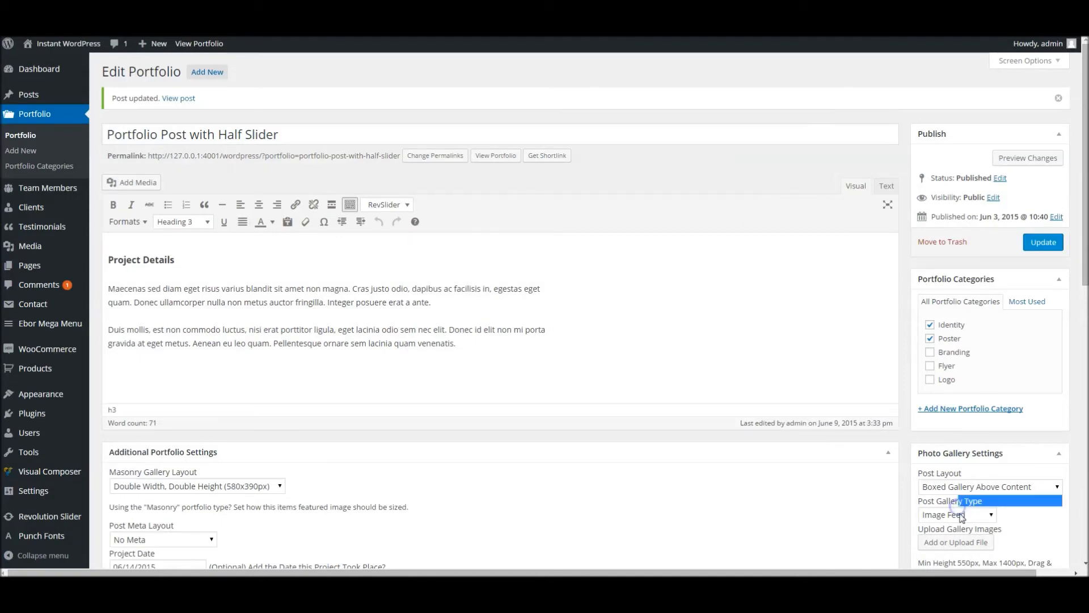
left_click(961, 516)
left_click(953, 487)
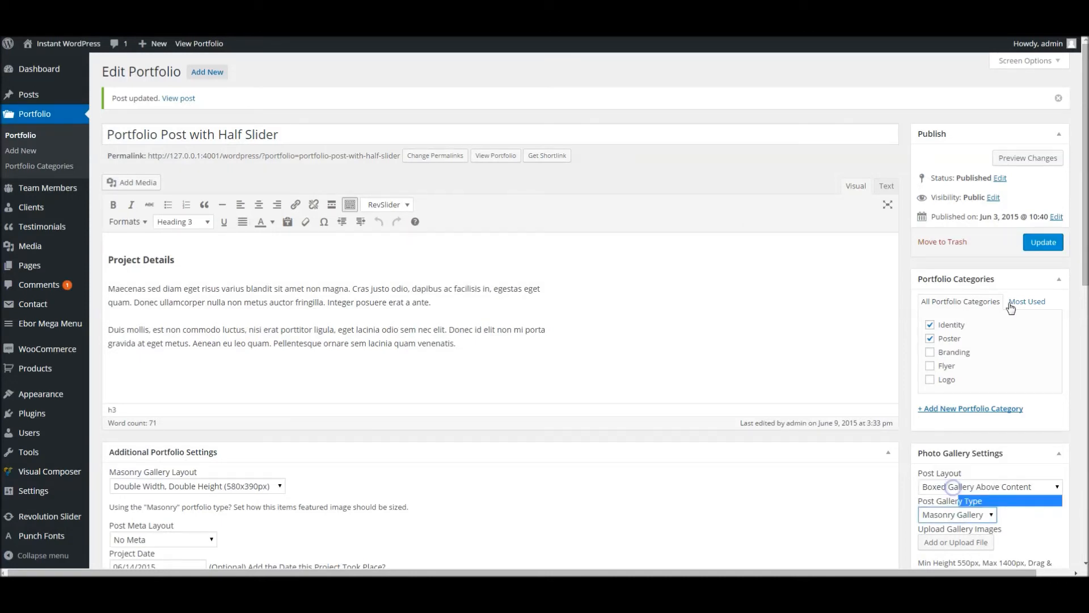
left_click(1041, 243)
Step: Reload the live Half Slider post and check how the masonry gallery images are arranged above the project details
left_click(429, 5)
right_click(429, 6)
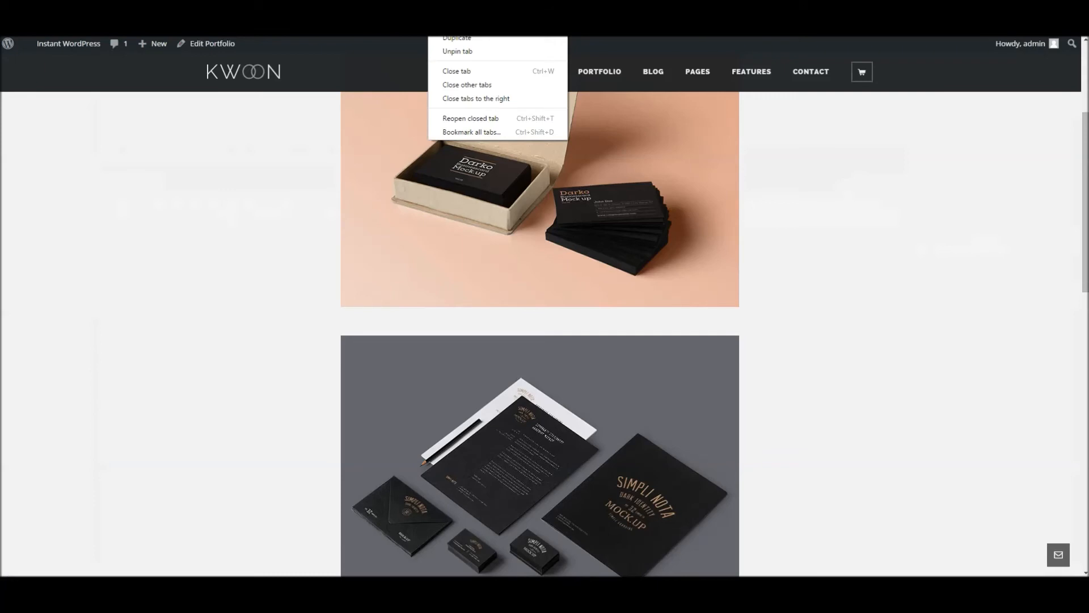
left_click(454, 24)
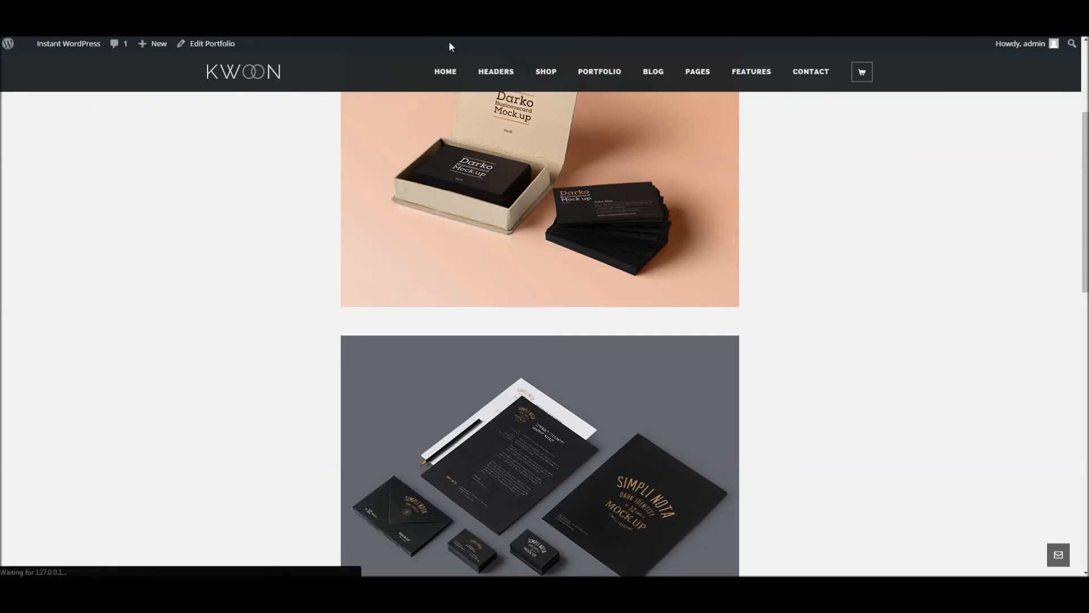
scroll(516, 237, "up", 2)
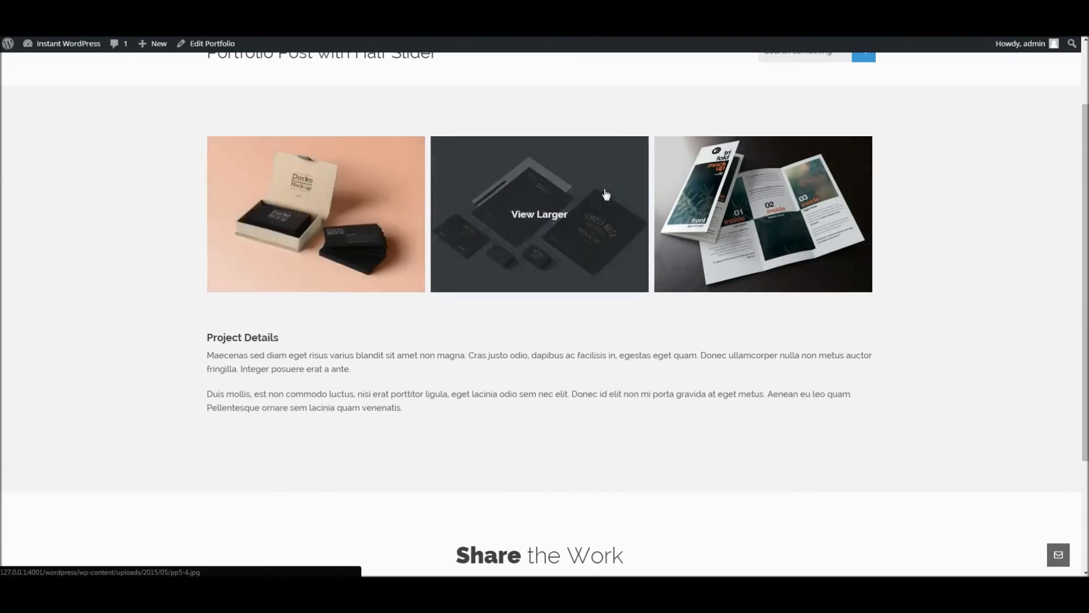
Step: Go back to the list of portfolio posts and open Portfolio Post with Half Video for editing
key("ctrl+shift+Tab")
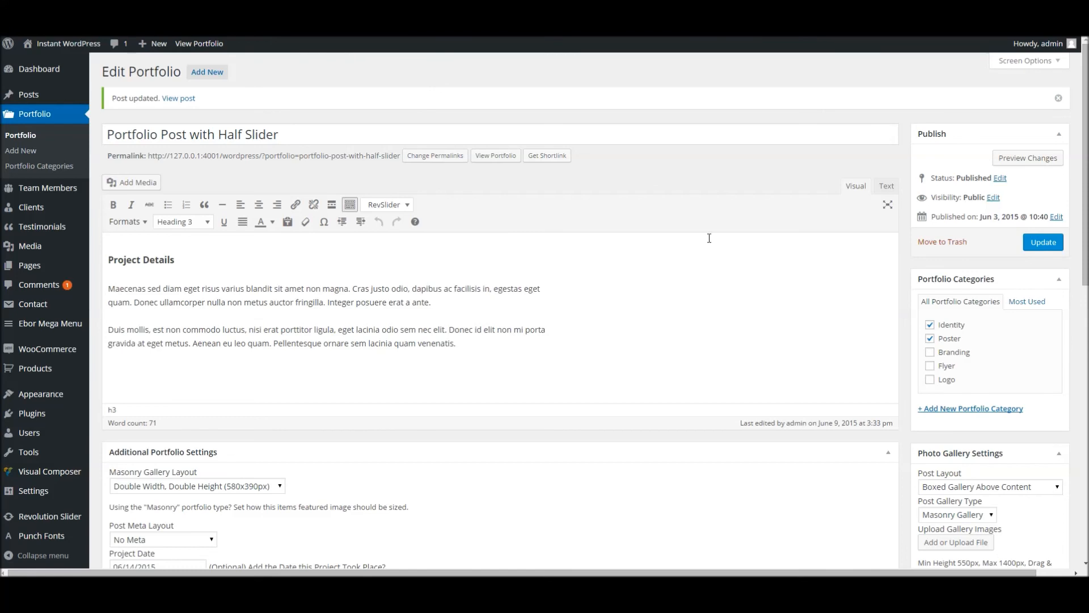
scroll(707, 236, "down", 4)
scroll(856, 248, "up", 4)
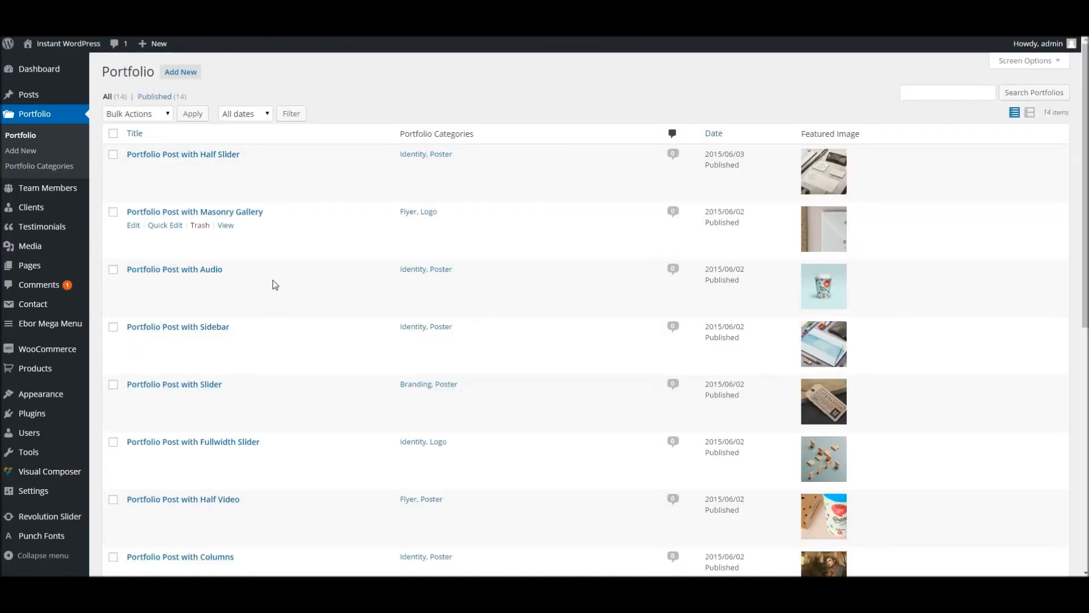
scroll(273, 284, "down", 2)
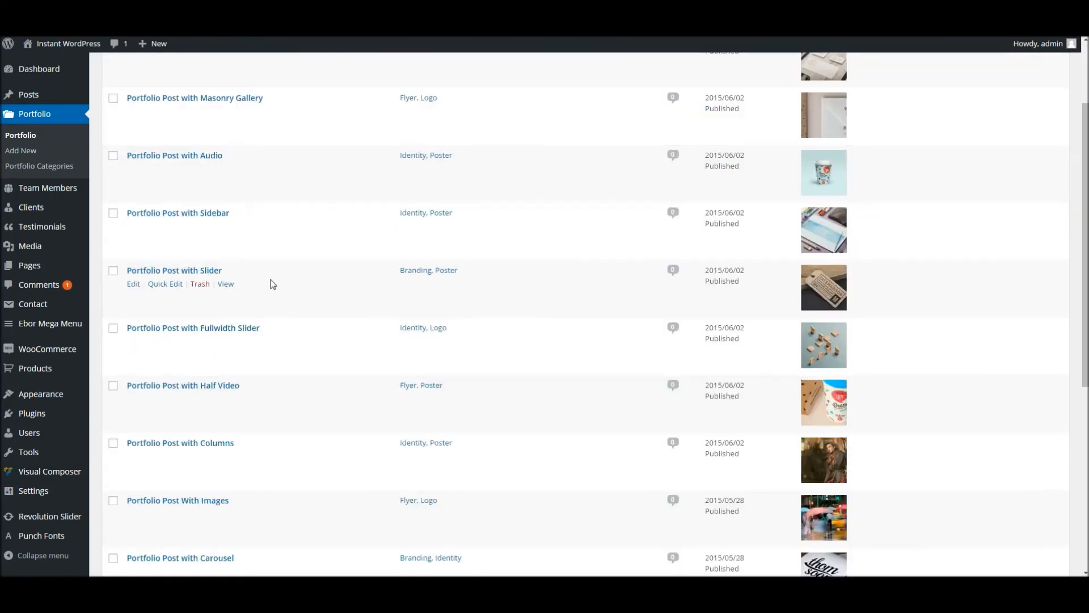
left_click(134, 398)
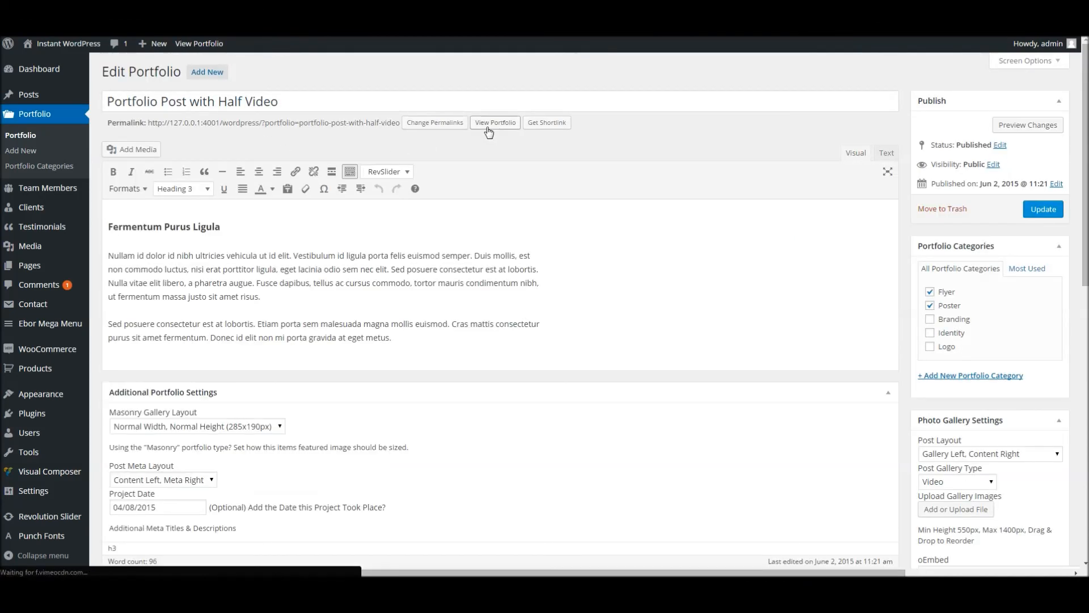
Step: Open the Half Video post's live page in a separate tab and examine how its video, text and meta are arranged
right_click(489, 131)
left_click(522, 135)
right_click(481, 37)
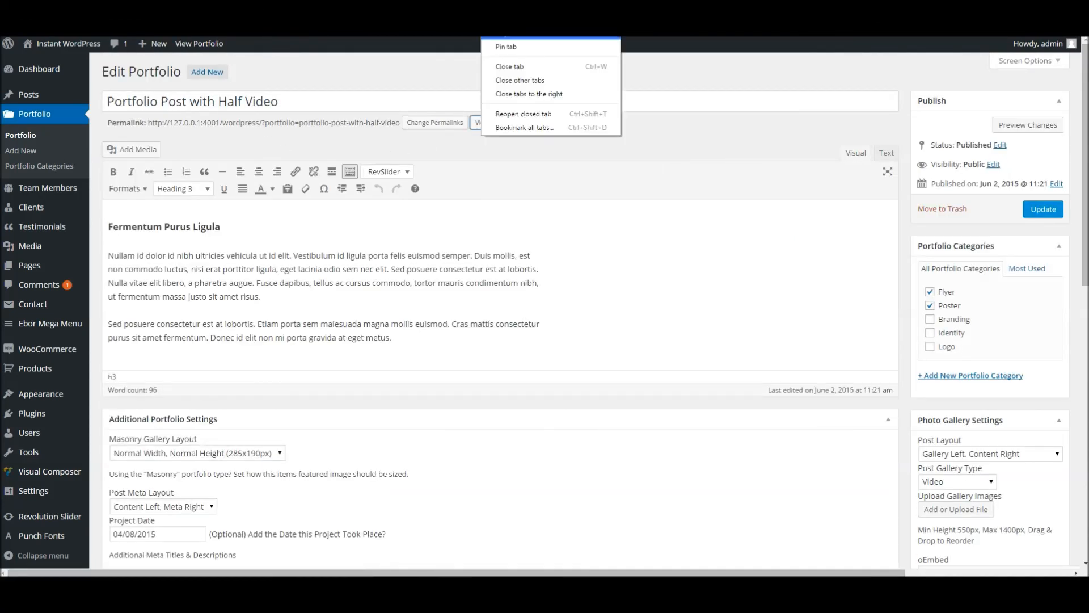
left_click(510, 38)
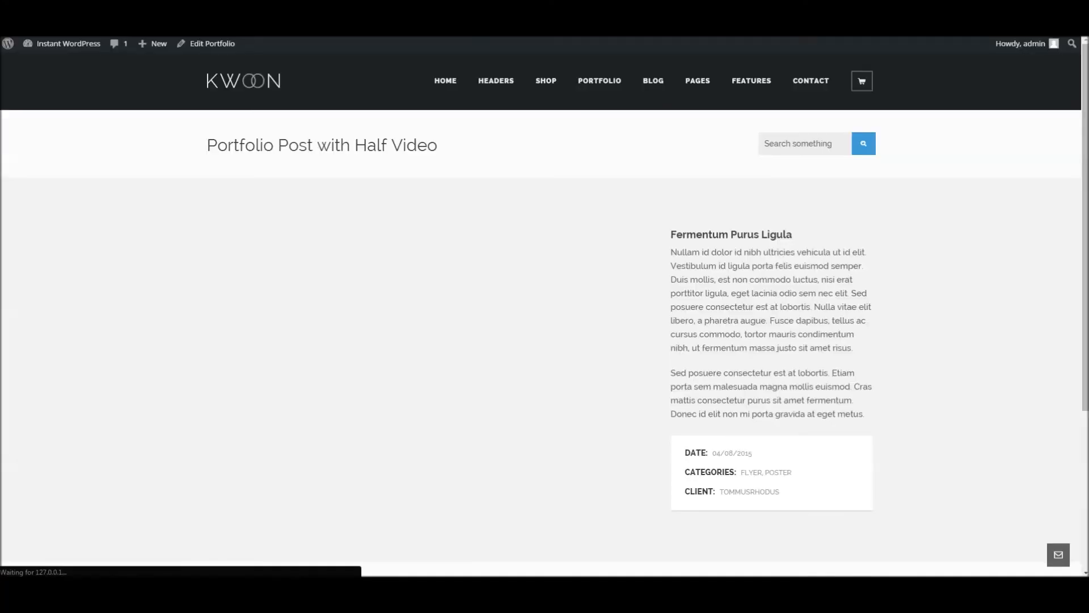
right_click(479, 36)
left_click(495, 49)
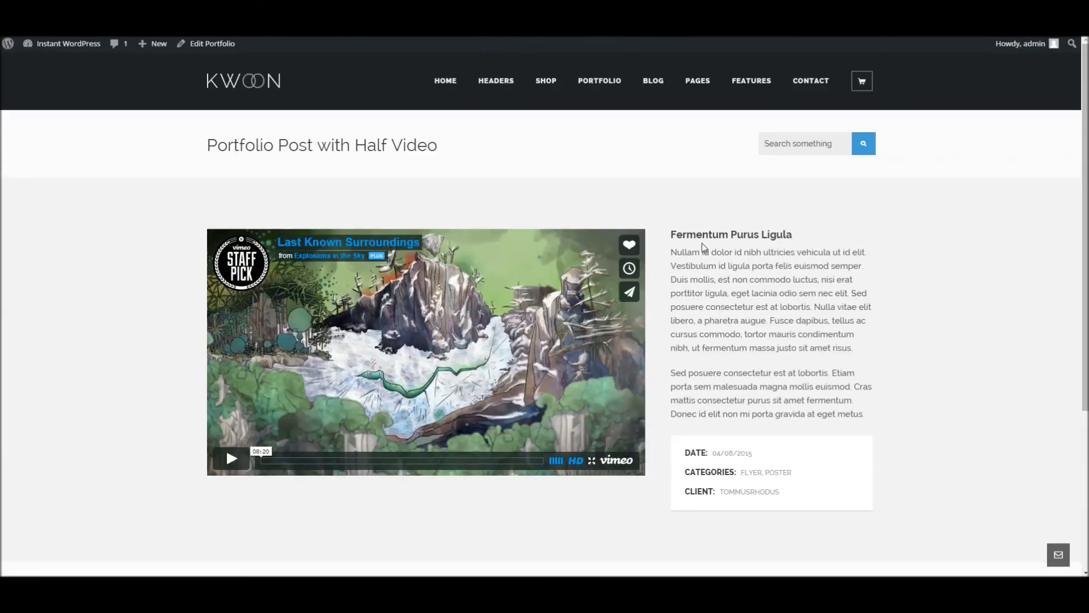
scroll(701, 242, "down", 2)
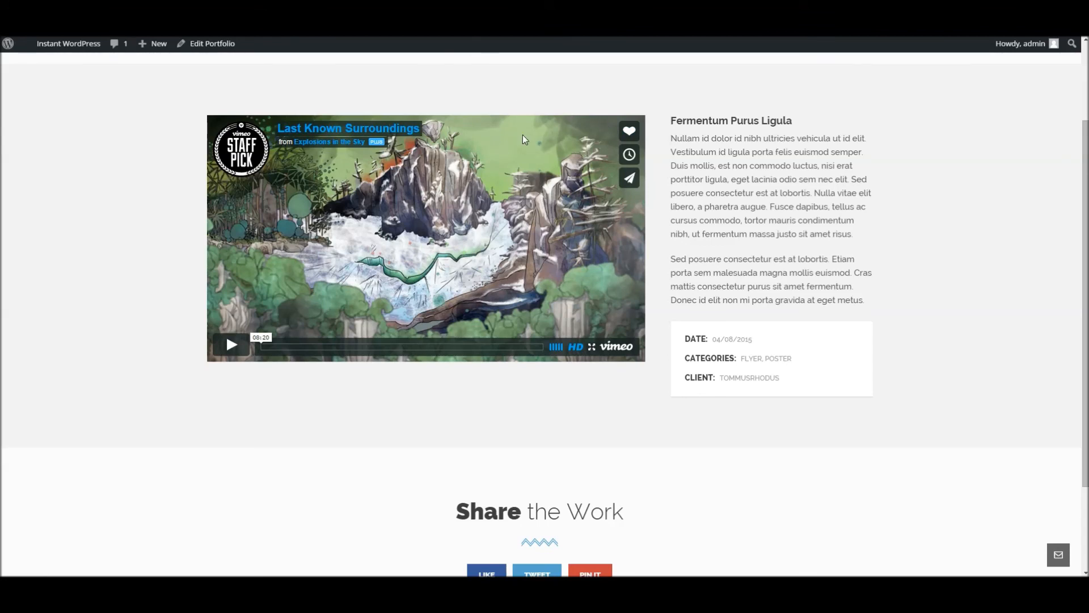
scroll(536, 135, "up", 2)
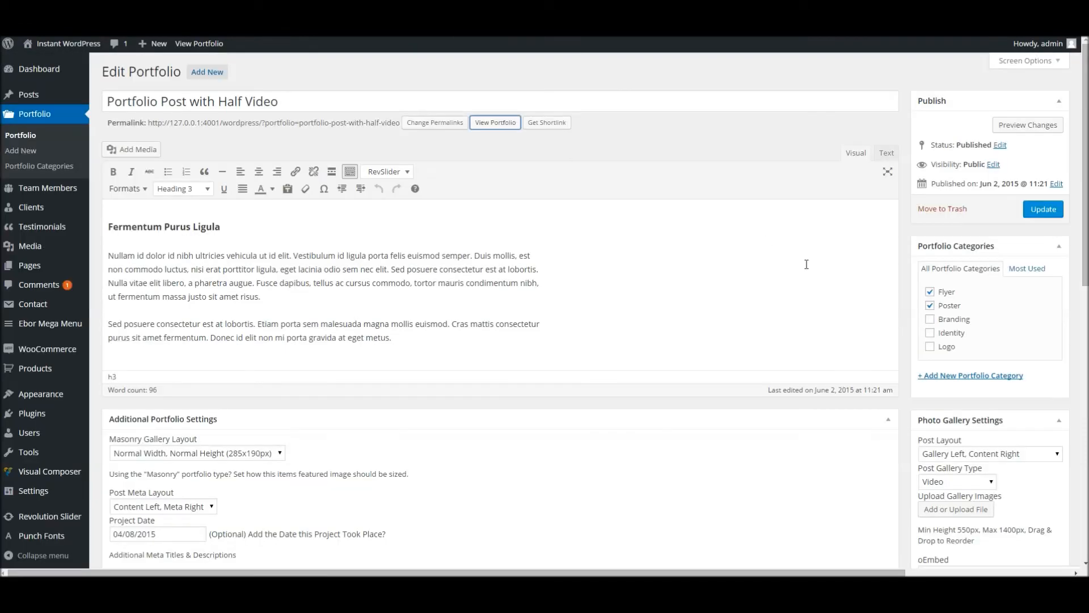
Step: Set the Half Video post's Post Layout to Boxed Gallery Above Content and update the post
scroll(991, 426, "down", 1)
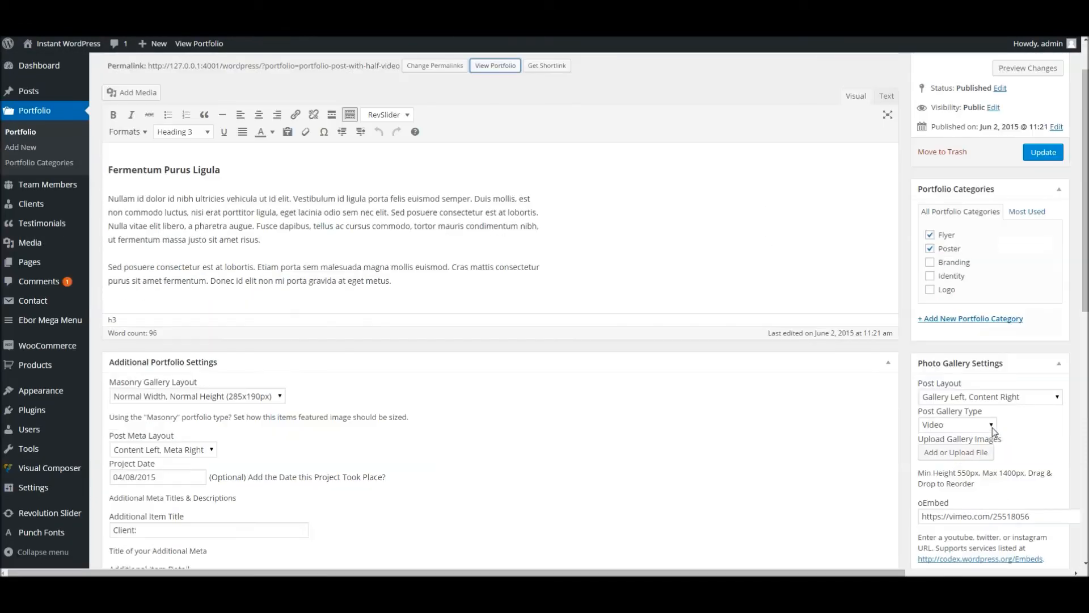
left_click(984, 397)
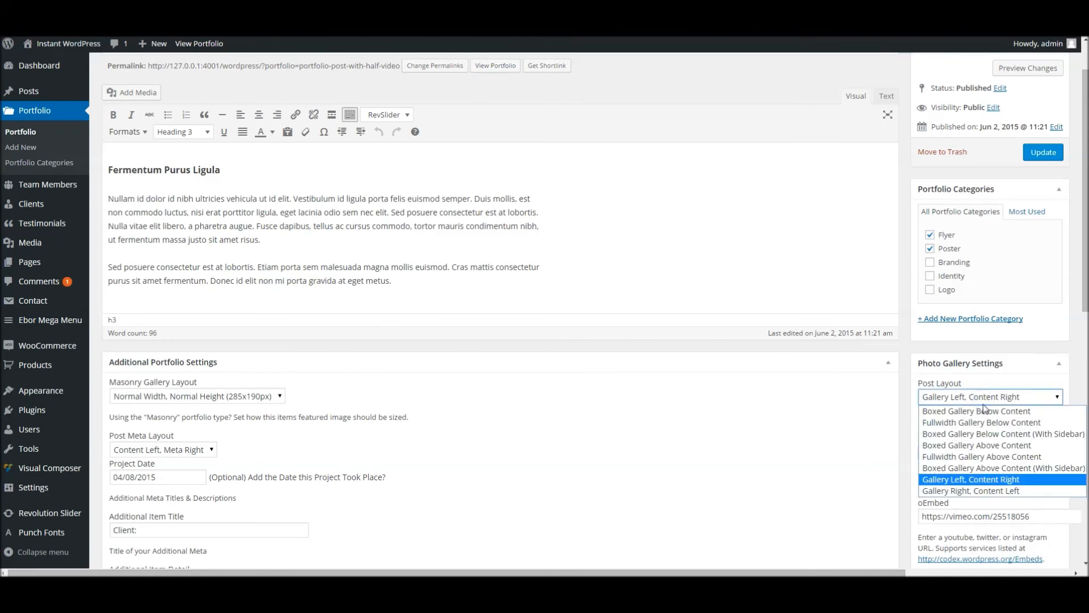
left_click(976, 444)
left_click(1043, 152)
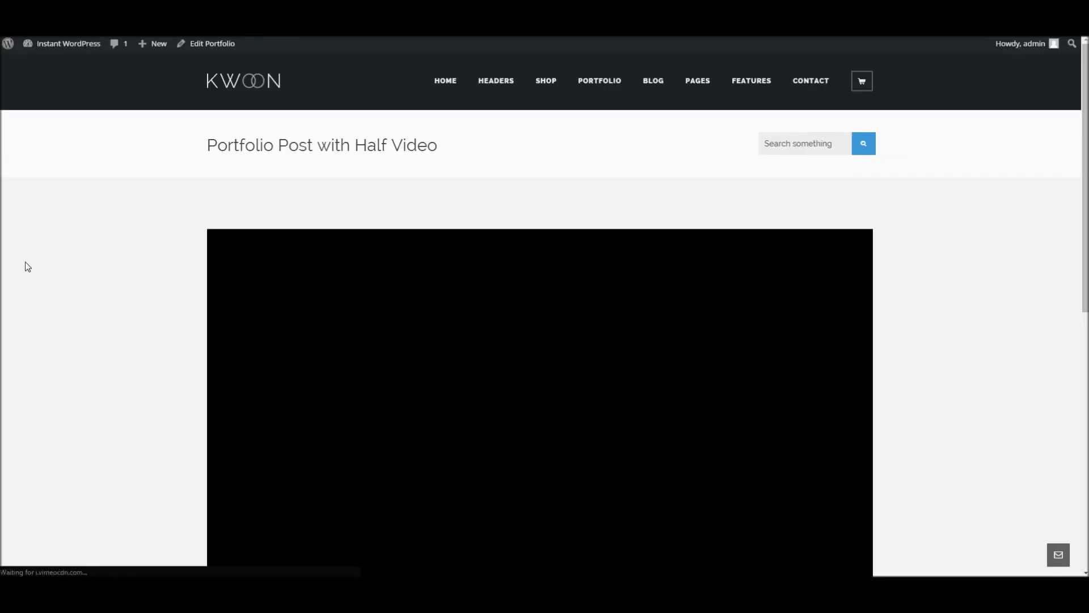
Step: Check on the live Half Video page how the boxed video, the content and the meta box are placed
scroll(57, 264, "down", 5)
scroll(66, 267, "down", 2)
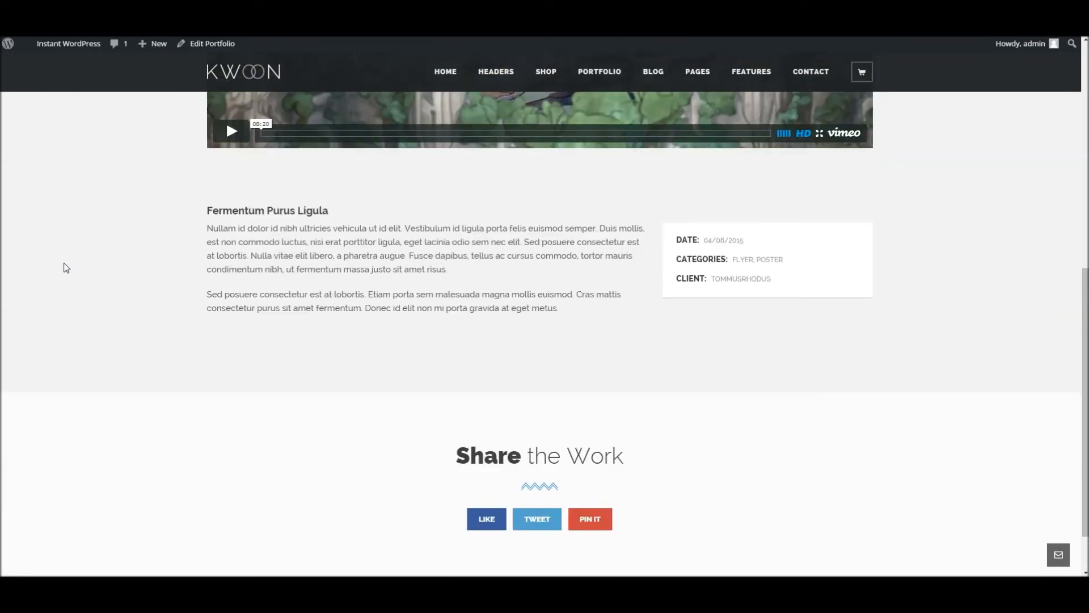
scroll(66, 268, "up", 3)
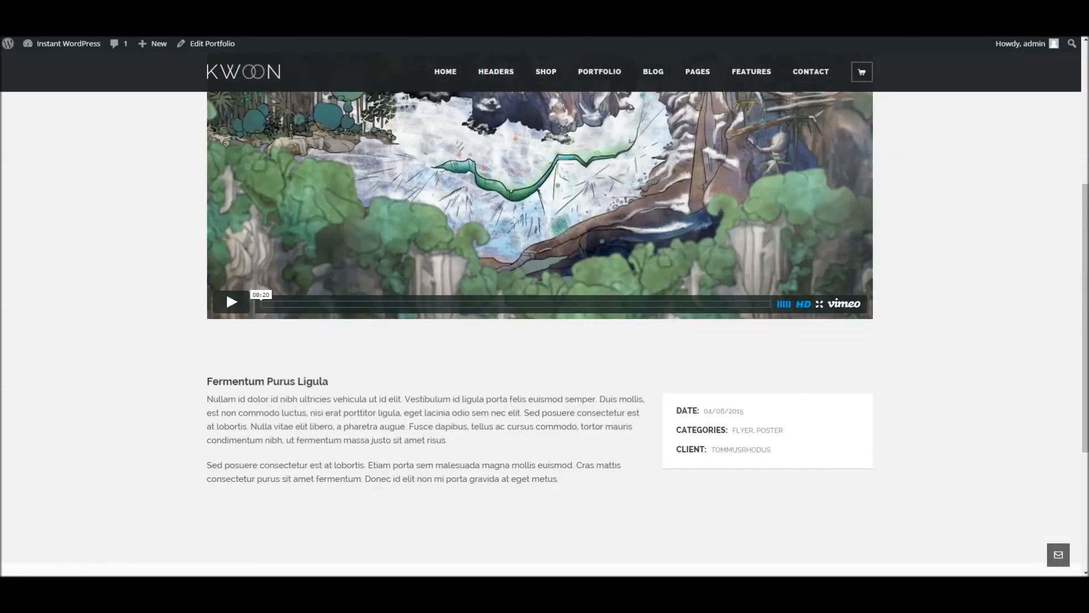